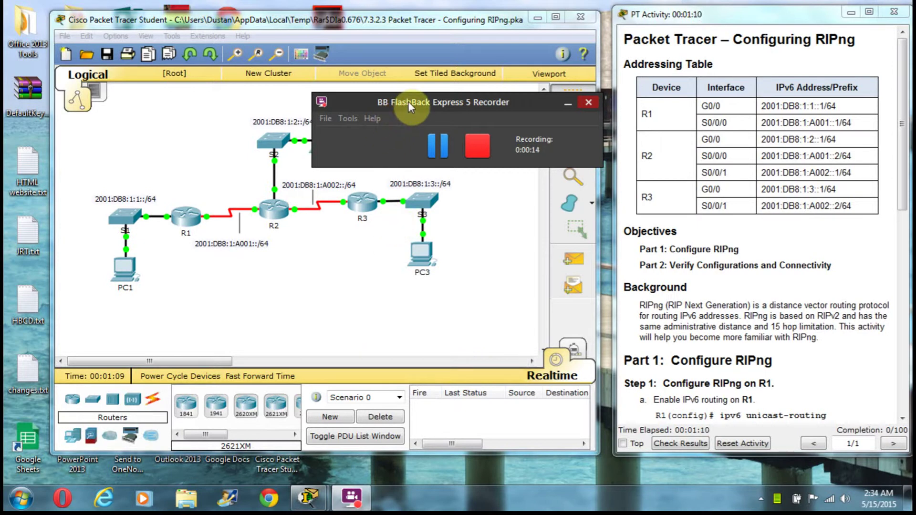
pyautogui.moveTo(408, 101); pyautogui.dragTo(205, 310)
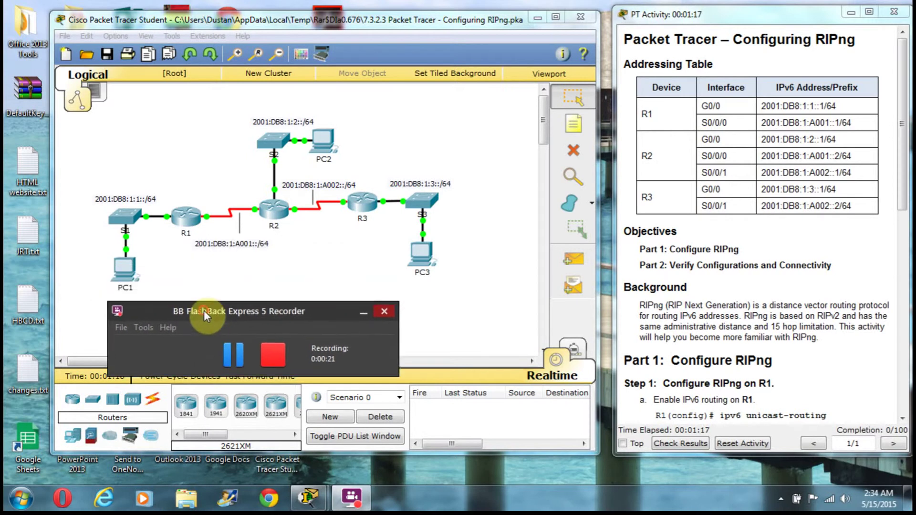
pyautogui.click(310, 249)
# Open the command line of router R1 and enter global configuration mode
pyautogui.moveTo(900, 159); pyautogui.dragTo(906, 253)
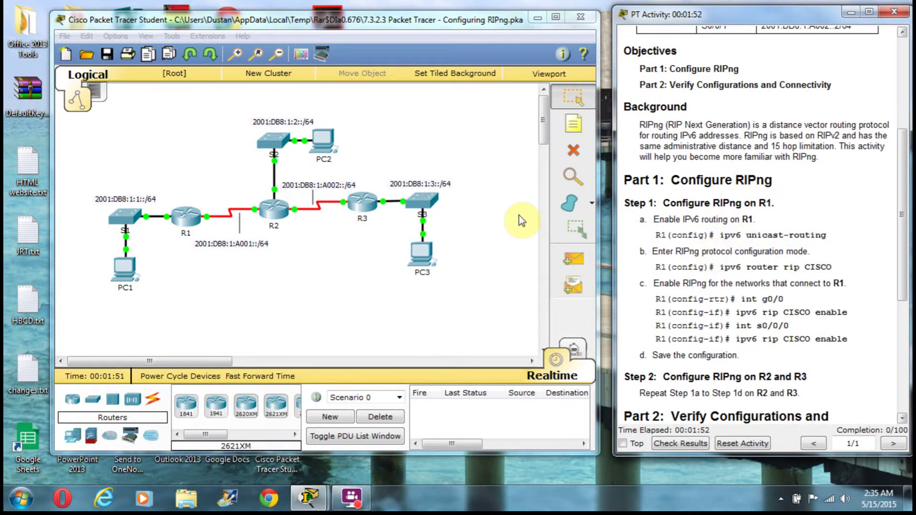
pyautogui.click(187, 218)
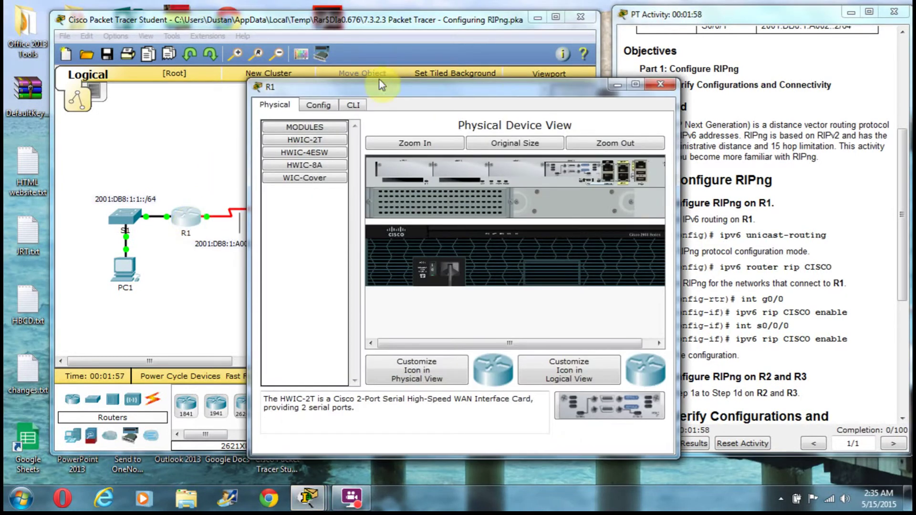
pyautogui.moveTo(375, 84); pyautogui.dragTo(148, 76)
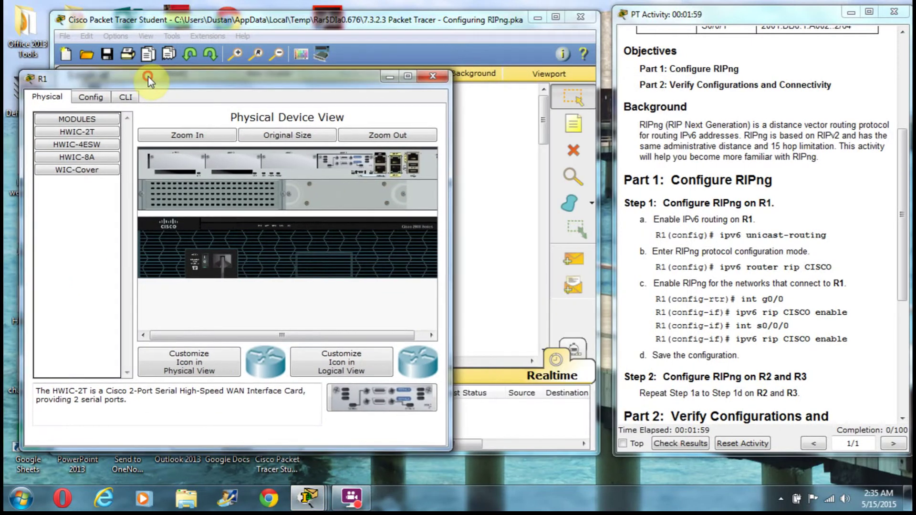
pyautogui.click(125, 98)
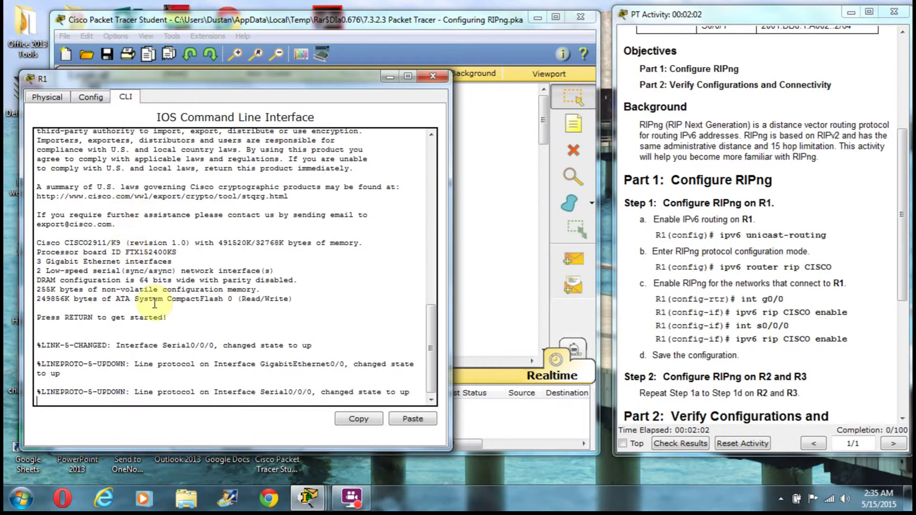
pyautogui.press('Return')
pyautogui.write('en')
pyautogui.press('Return')
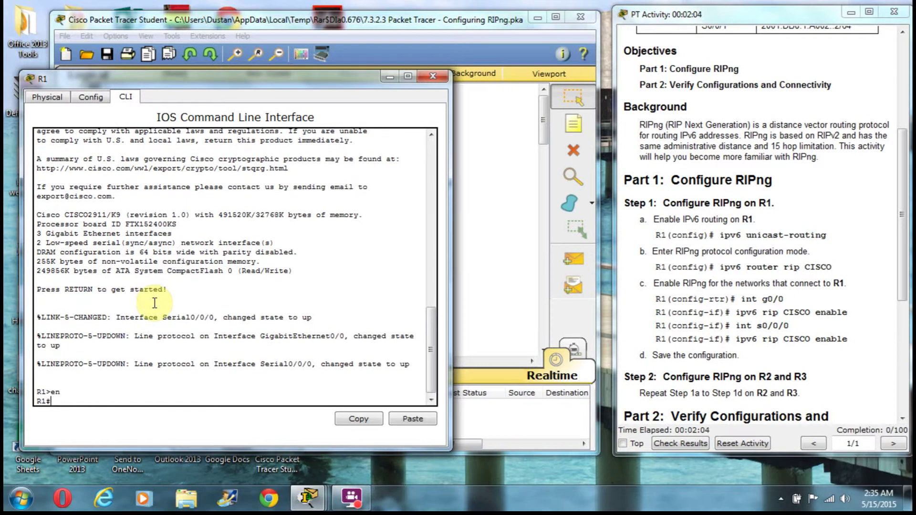
pyautogui.write('conf t')
pyautogui.press('Return')
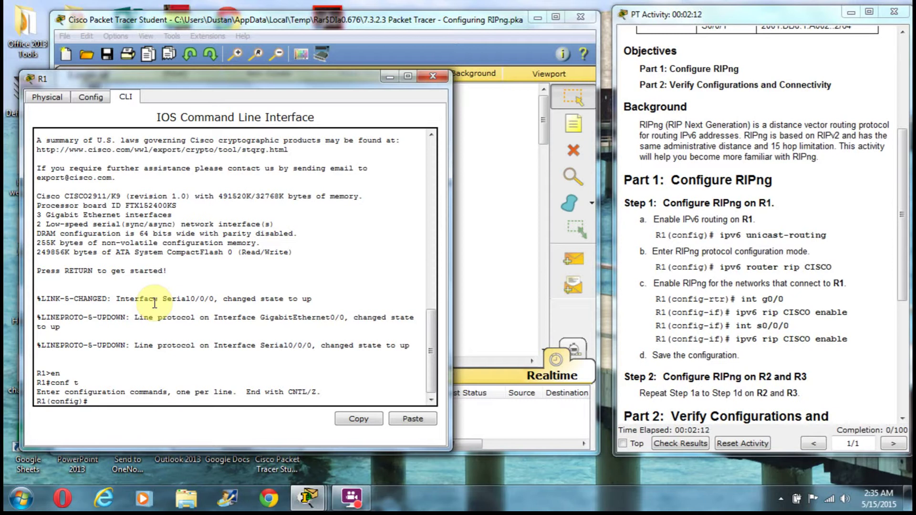
# Enable IPv6 unicast routing on R1 and start the RIPng process named CISCO
pyautogui.write('ipv6 unicast-routing')
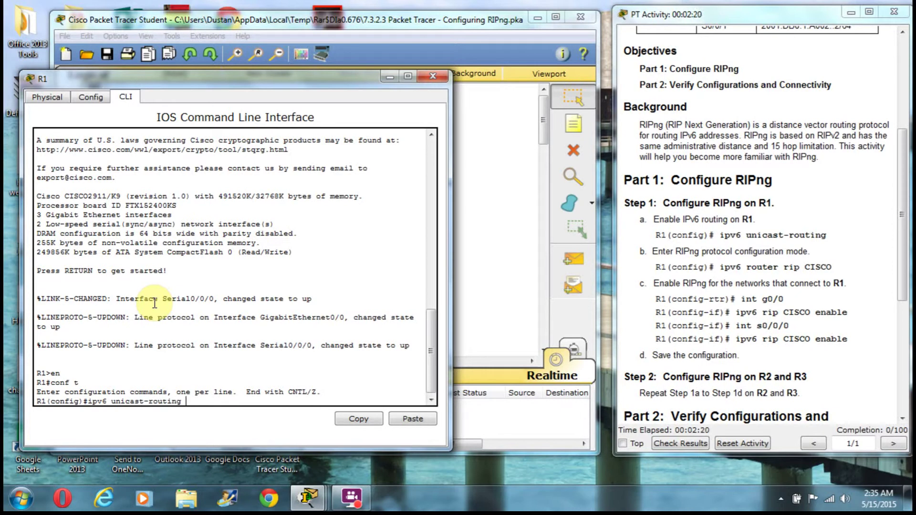
pyautogui.press('Return')
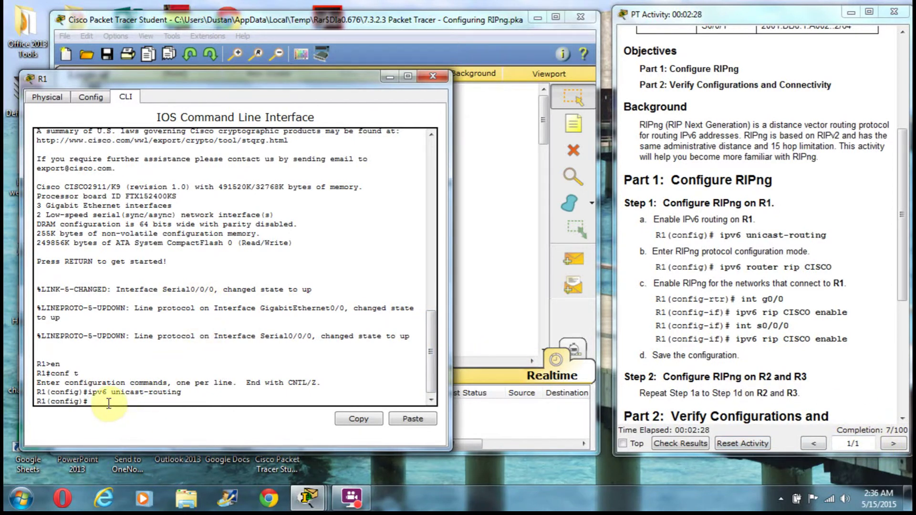
pyautogui.write('ipv6 router rip CISCO')
pyautogui.press('Return')
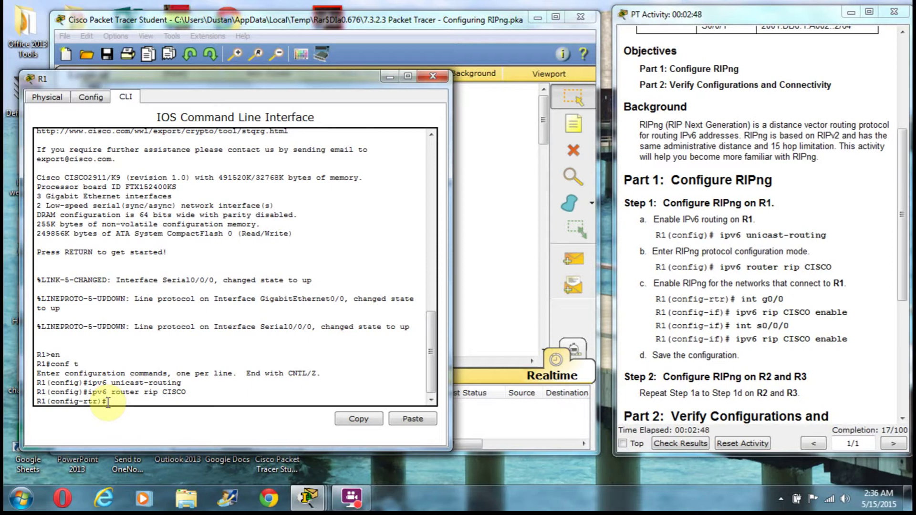
# Check R1's links in the topology, and enable RIPng process CISCO on R1's interface g0/0
pyautogui.click(499, 289)
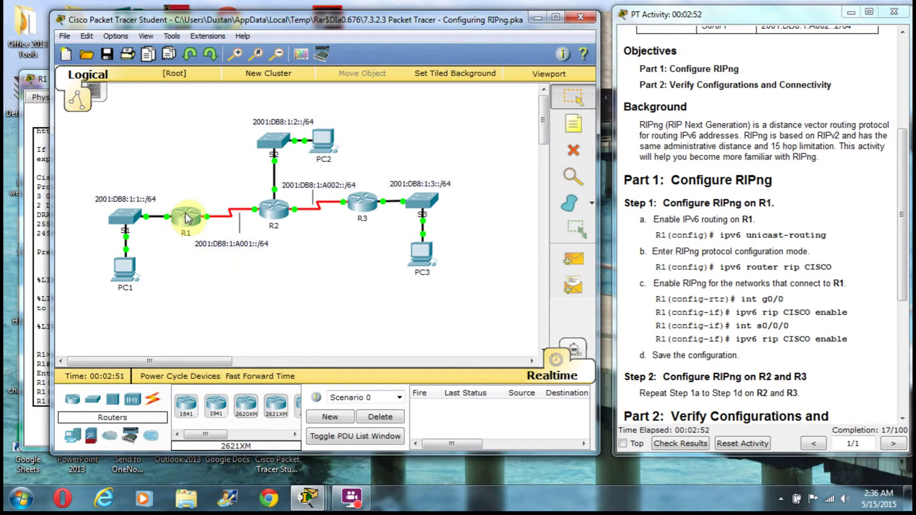
pyautogui.click(164, 243)
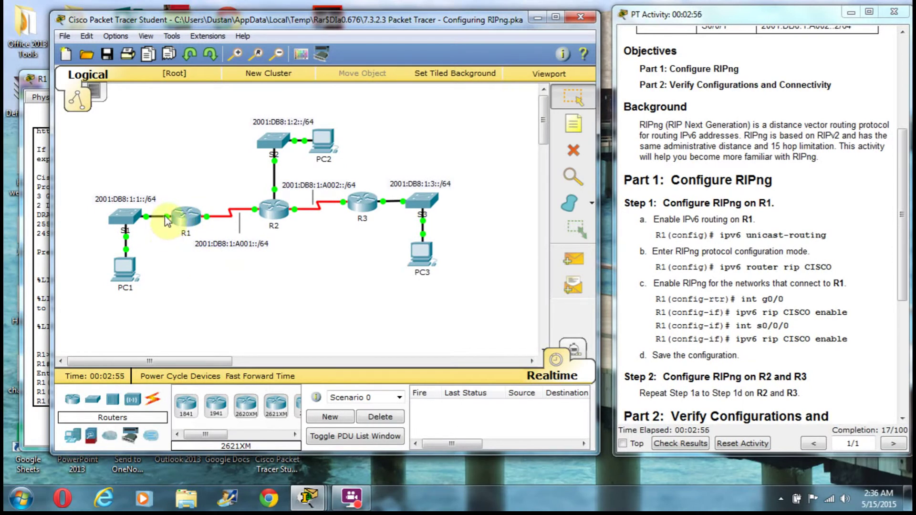
pyautogui.moveTo(166, 216)
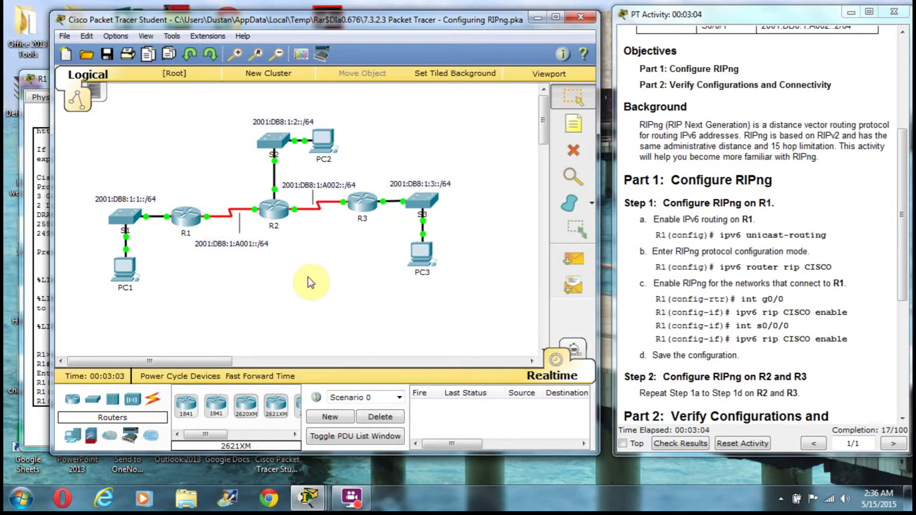
pyautogui.click(192, 222)
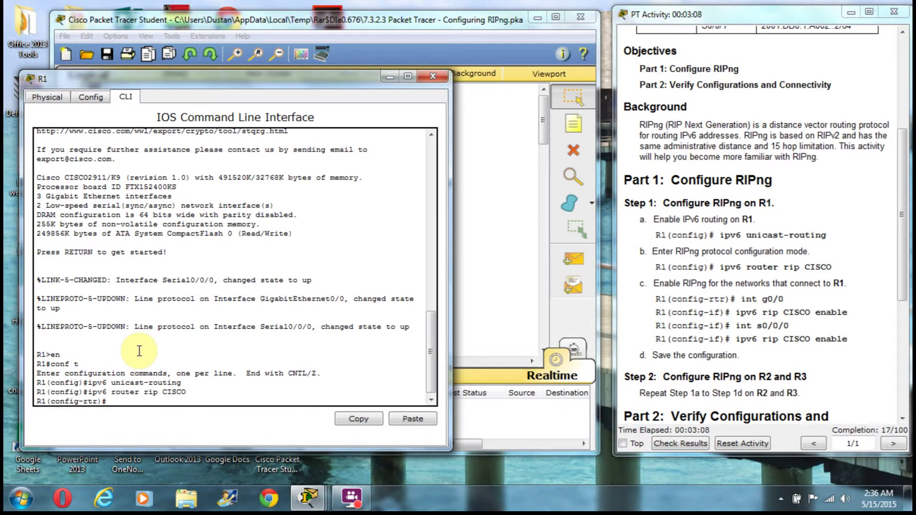
pyautogui.write('int g0/0')
pyautogui.press('Return')
pyautogui.write('ipv6')
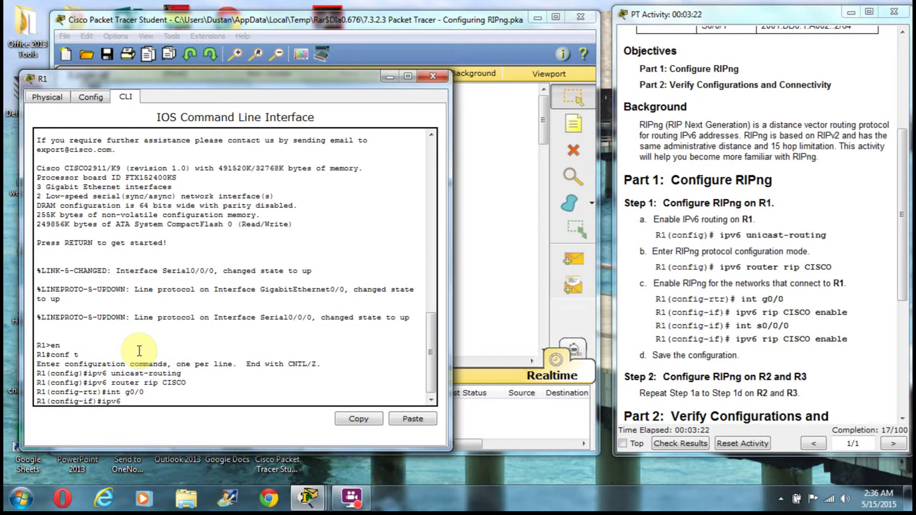
pyautogui.write(' rip CISCOenable')
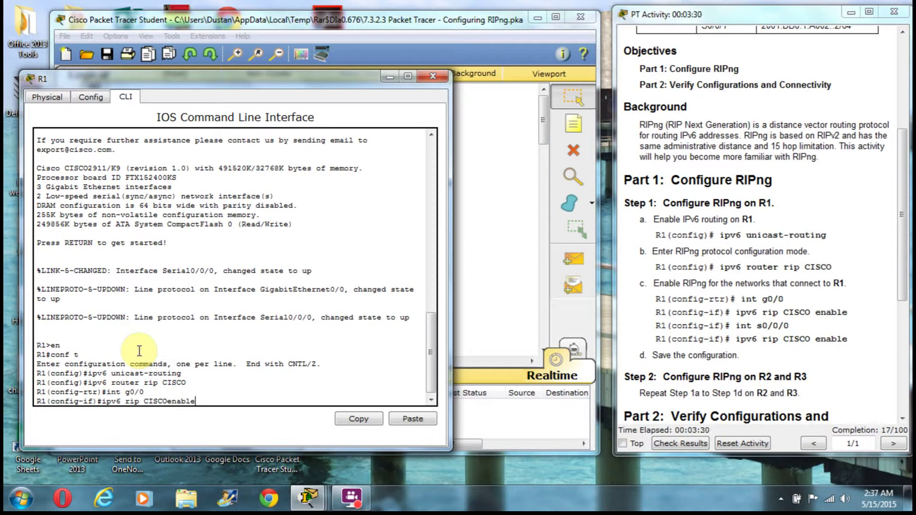
pyautogui.press('Left')
pyautogui.press('Left')
pyautogui.press('Left')
pyautogui.press('Left')
pyautogui.press('Left')
pyautogui.press('Left')
pyautogui.press('Return')
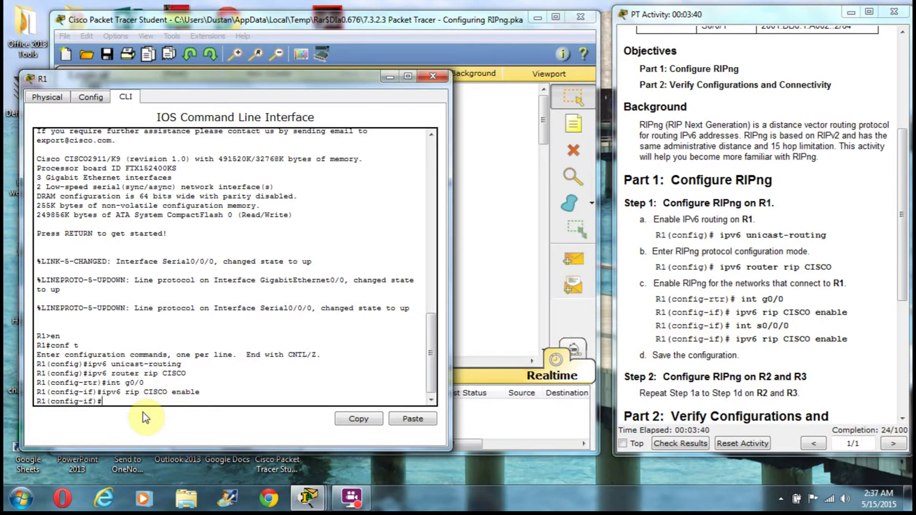
# Enable RIPng on R1's interface s0/0/0 using the process name CSICO
pyautogui.write('int s0/0/0')
pyautogui.press('Return')
pyautogui.write('ipv6 ri')
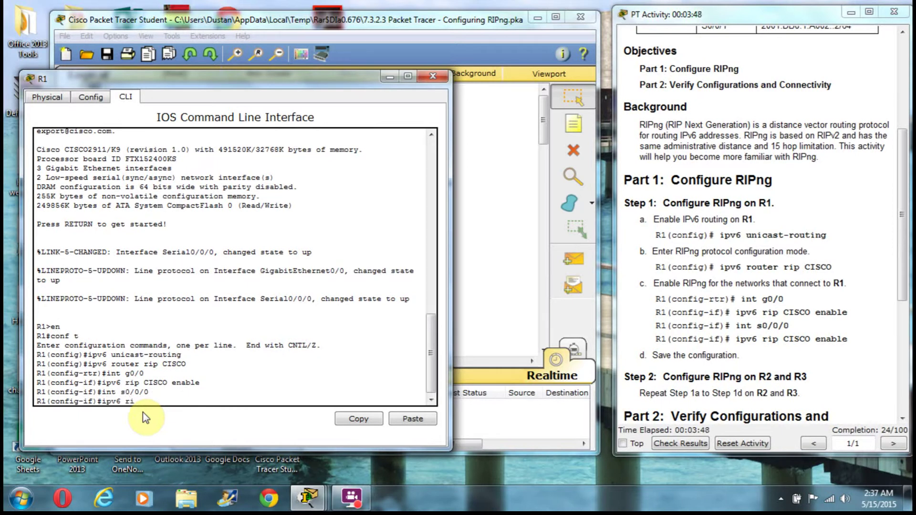
pyautogui.write('pCISCOenable')
pyautogui.press('Left')
pyautogui.press('Left')
pyautogui.press('Left')
pyautogui.press('Left')
pyautogui.press('Left')
pyautogui.hotkey('ctrl', 'u')
pyautogui.press('Up')
pyautogui.press('BackSpace')
pyautogui.press('BackSpace')
pyautogui.press('BackSpace')
pyautogui.press('BackSpace')
pyautogui.press('BackSpace')
pyautogui.press('BackSpace')
pyautogui.press('BackSpace')
pyautogui.press('BackSpace')
pyautogui.write('pv6 rip CSICO eb')
pyautogui.press('BackSpace')
pyautogui.write('nable')
pyautogui.press('Return')
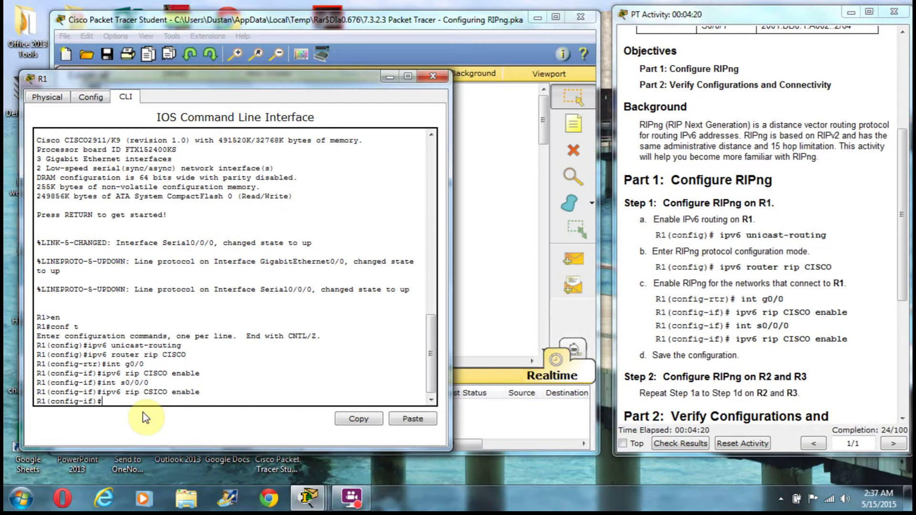
# Save R1's configuration with do wr and close its window
pyautogui.write('do wr')
pyautogui.press('Return')
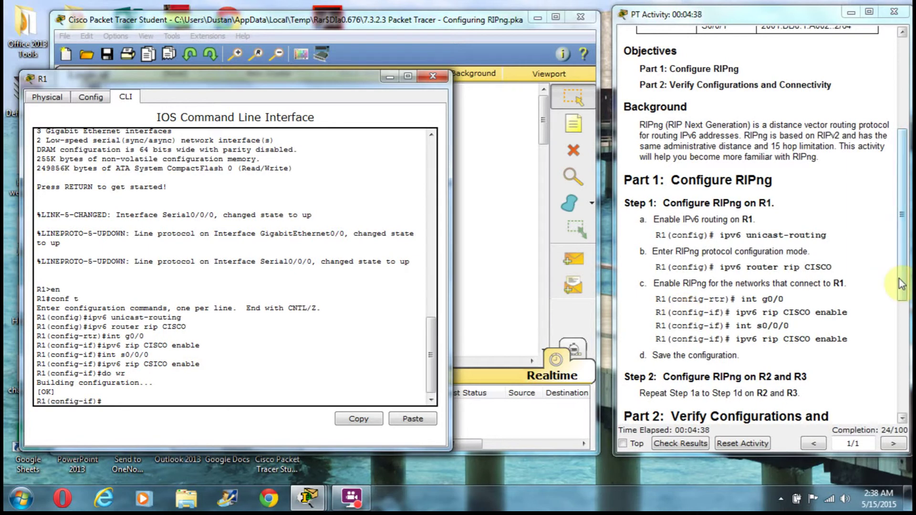
pyautogui.moveTo(907, 285); pyautogui.dragTo(898, 368)
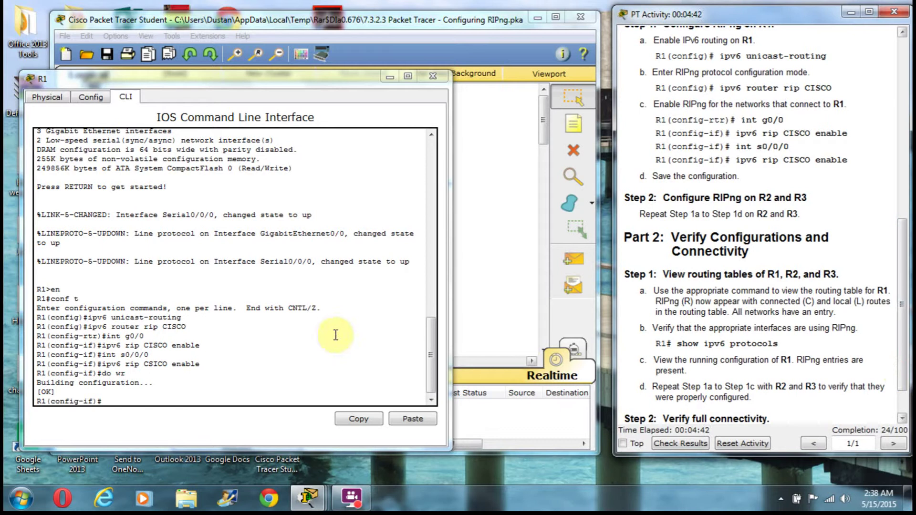
pyautogui.click(433, 78)
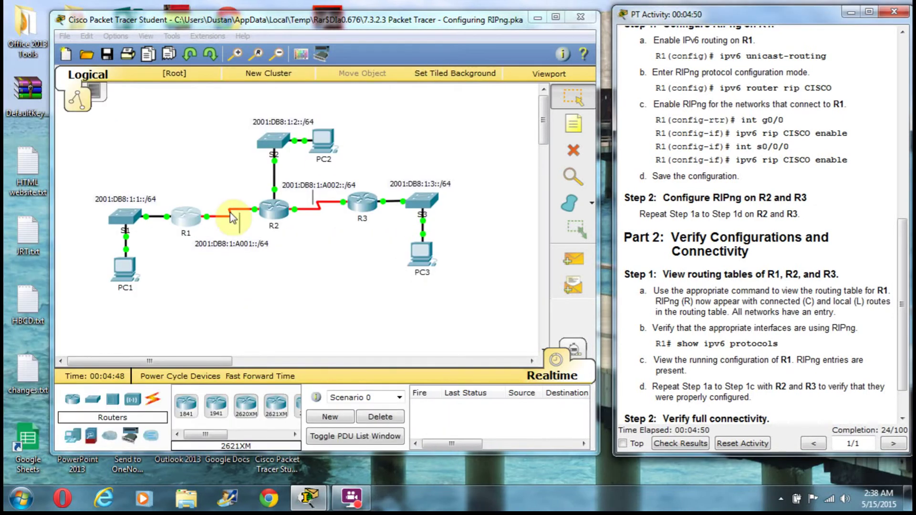
# Open the command line of router R2 and enable IPv6 unicast routing from global configuration mode
pyautogui.click(270, 210)
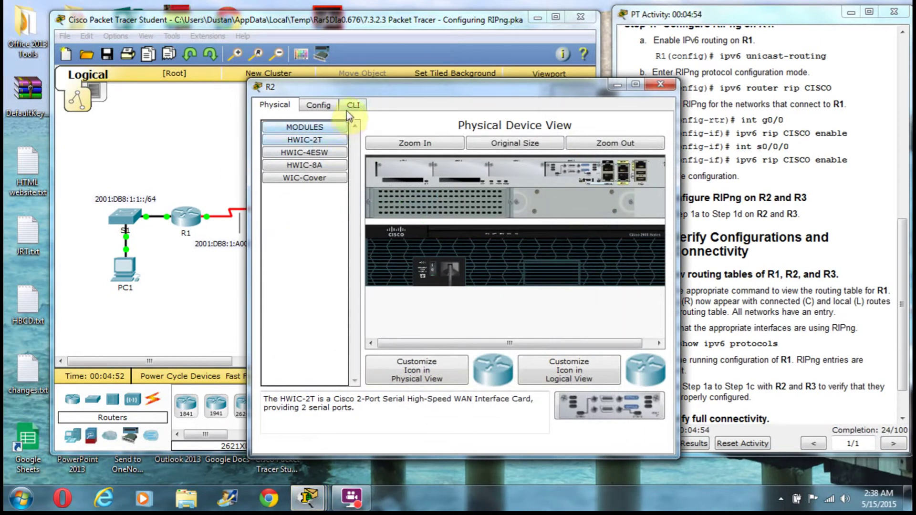
pyautogui.click(353, 106)
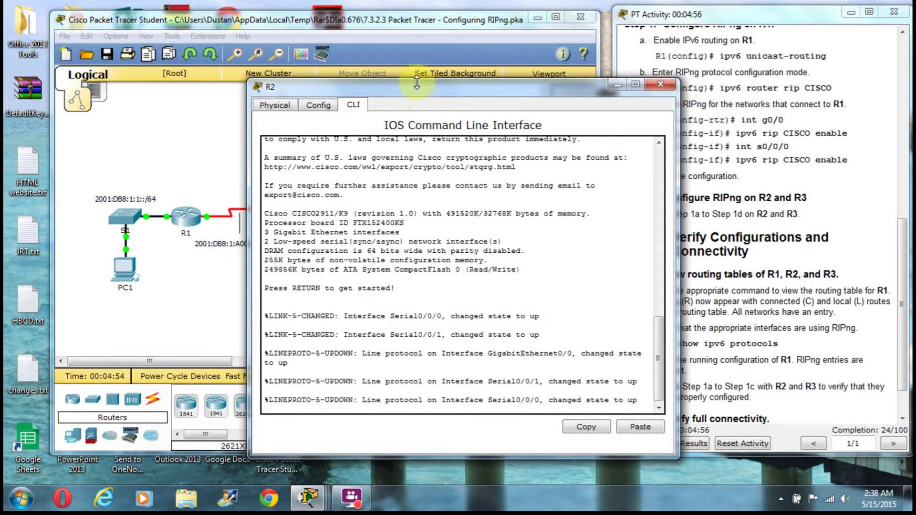
pyautogui.press('Return')
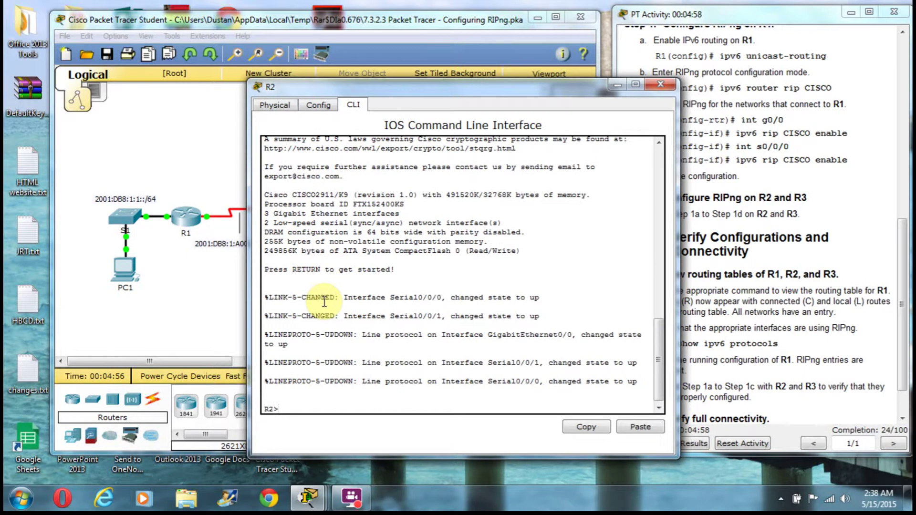
pyautogui.write('en')
pyautogui.press('Return')
pyautogui.write('conf t')
pyautogui.press('Return')
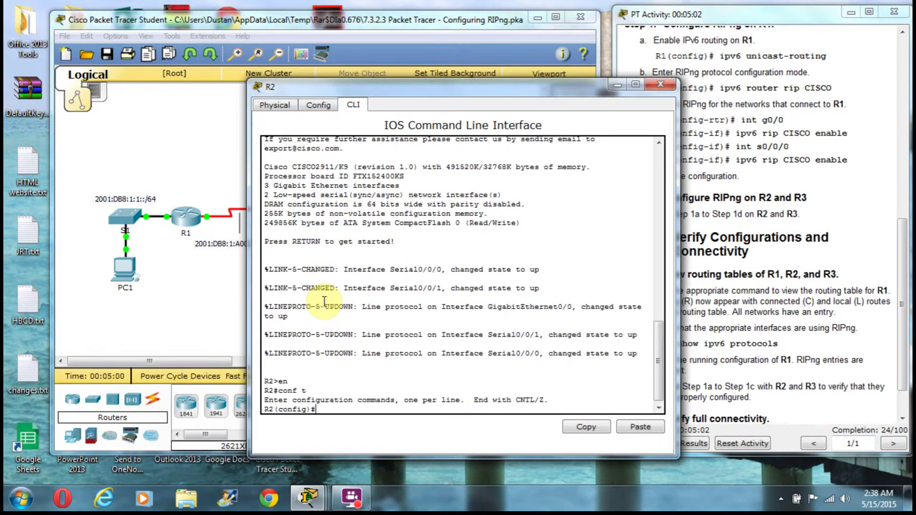
pyautogui.write('ipv6 unicast-routing')
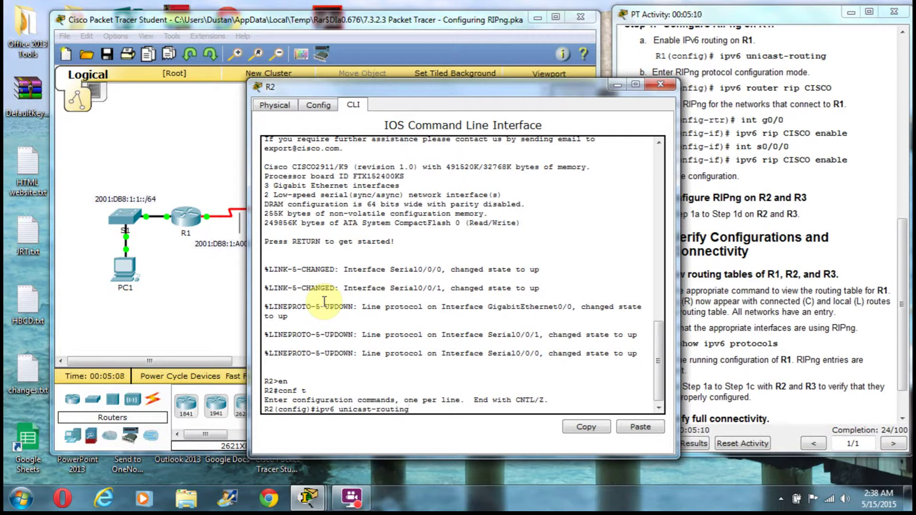
pyautogui.press('Return')
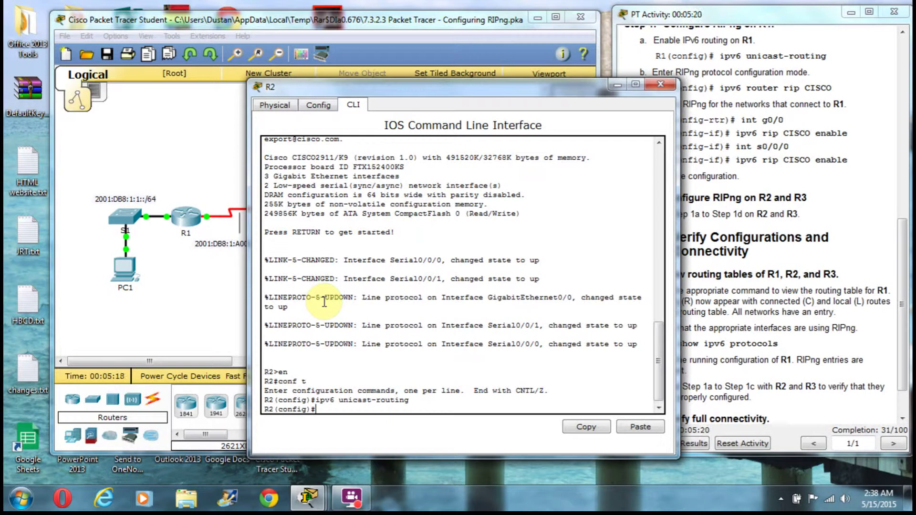
# Examine R2's links in the topology, and return to R2's configuration prompt with its window moved clear of the activity instructions
pyautogui.click(142, 290)
pyautogui.click(271, 210)
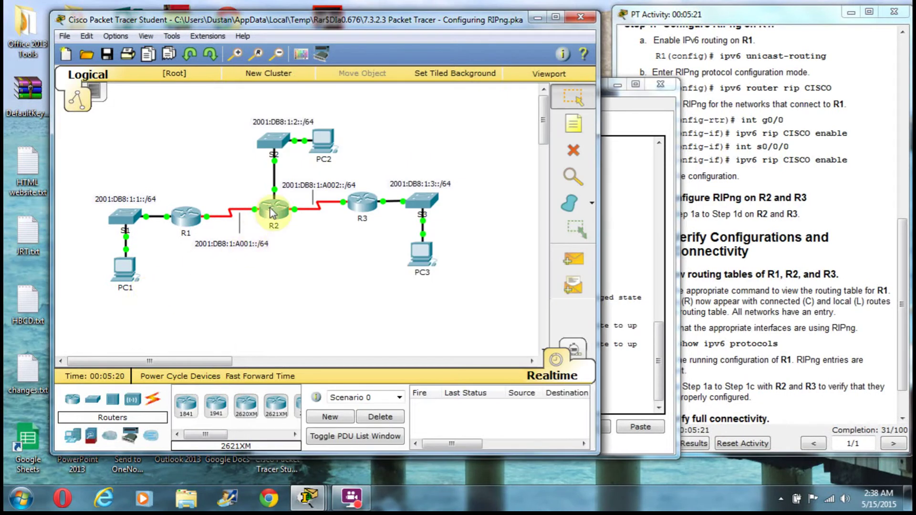
pyautogui.moveTo(240, 185)
pyautogui.mouseDown()
pyautogui.moveTo(261, 198)
pyautogui.moveTo(237, 197)
pyautogui.mouseUp()
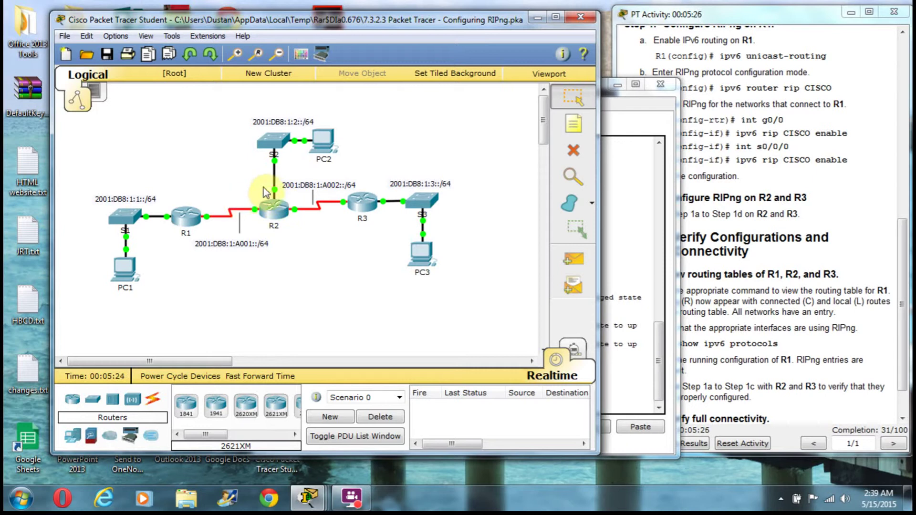
pyautogui.moveTo(276, 195)
pyautogui.click(637, 230)
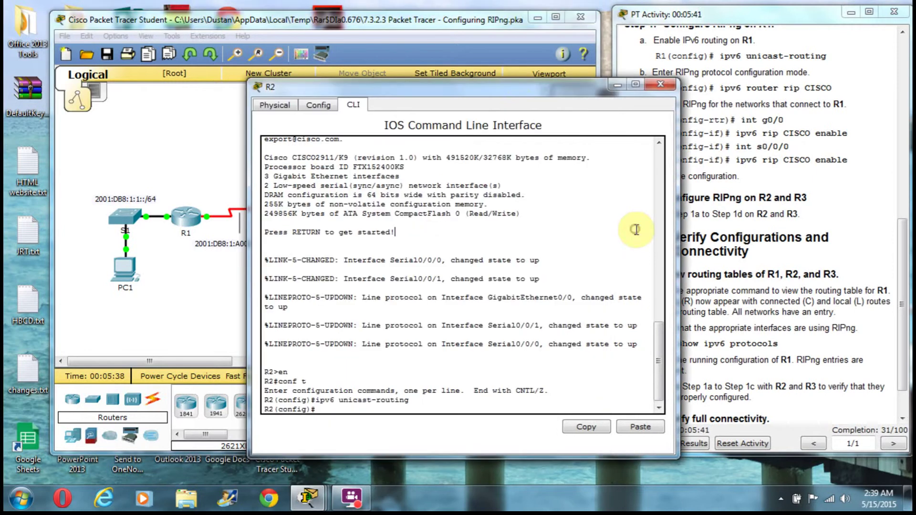
pyautogui.doubleClick(474, 85)
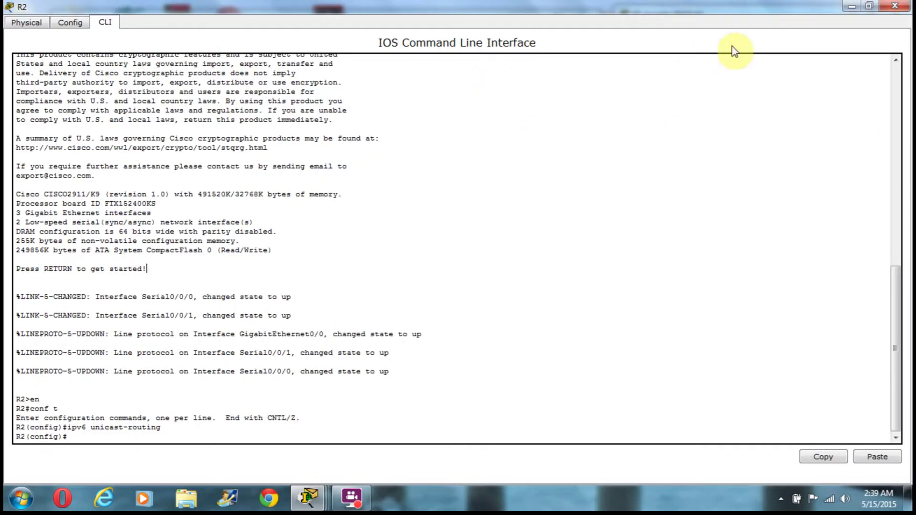
pyautogui.click(869, 6)
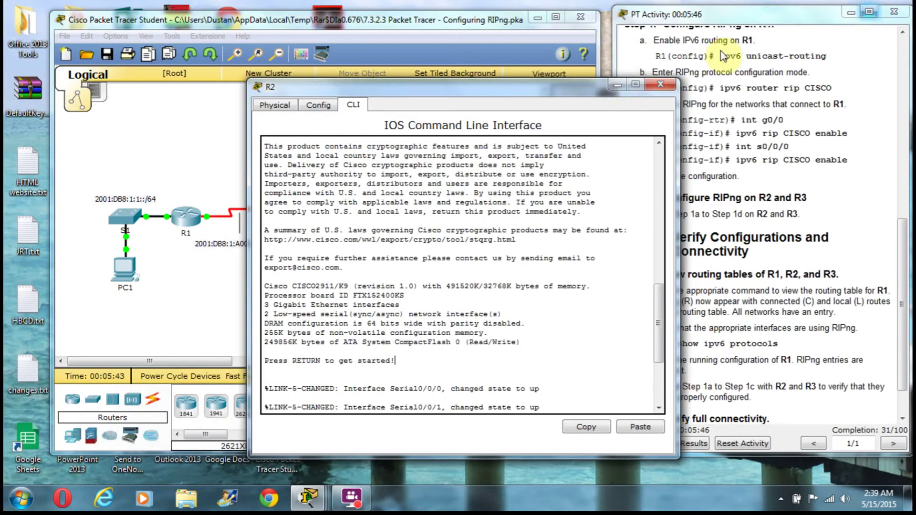
pyautogui.moveTo(522, 86); pyautogui.dragTo(383, 54)
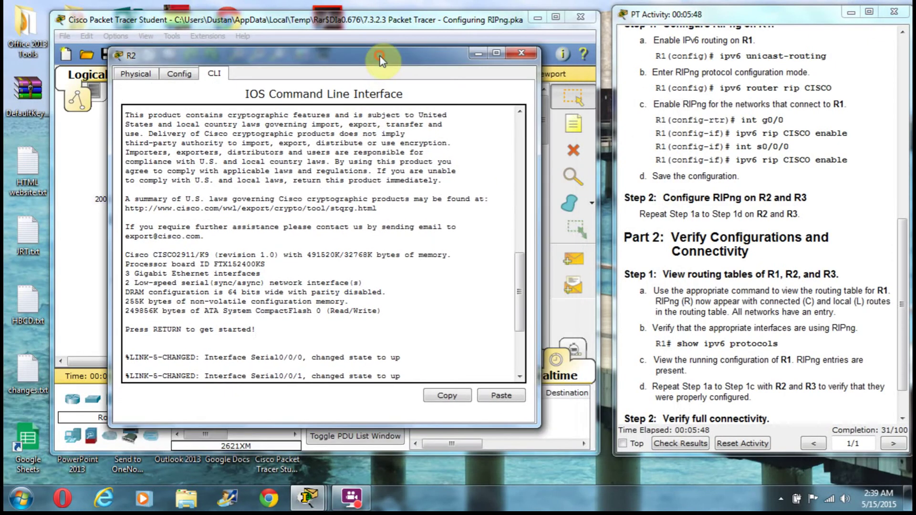
pyautogui.click(413, 381)
pyautogui.write('en conf t ipv6 unicast-routing')
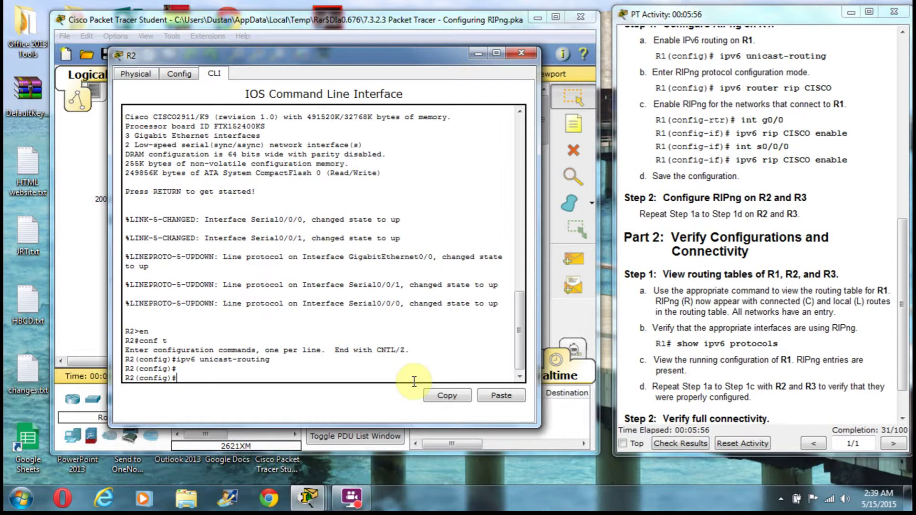
# Create the RIPng routing process CISCO on R2 with the ipv6 router rip command
pyautogui.write('int g0/0')
pyautogui.press('Return')
pyautogui.write('ip')
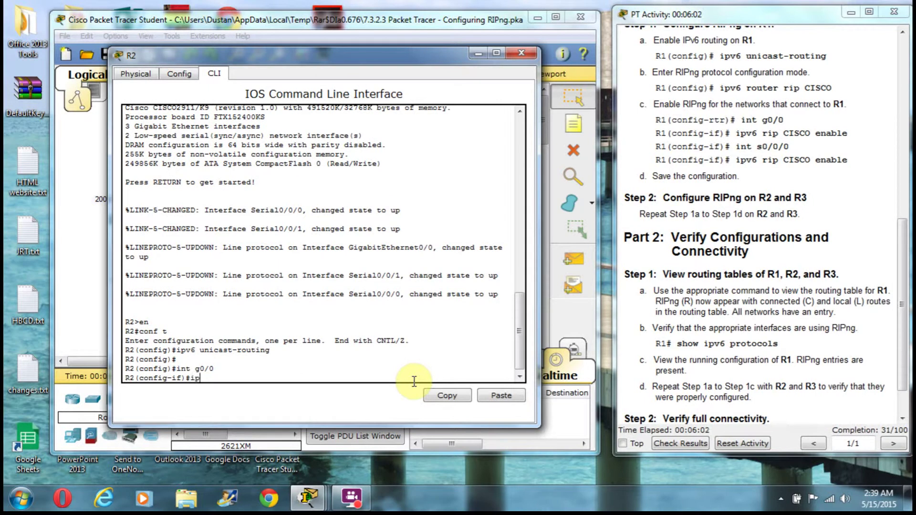
pyautogui.write('v6')
pyautogui.write(' rip CISCO')
pyautogui.press('Left')
pyautogui.press('Left')
pyautogui.press('Left')
pyautogui.write('router')
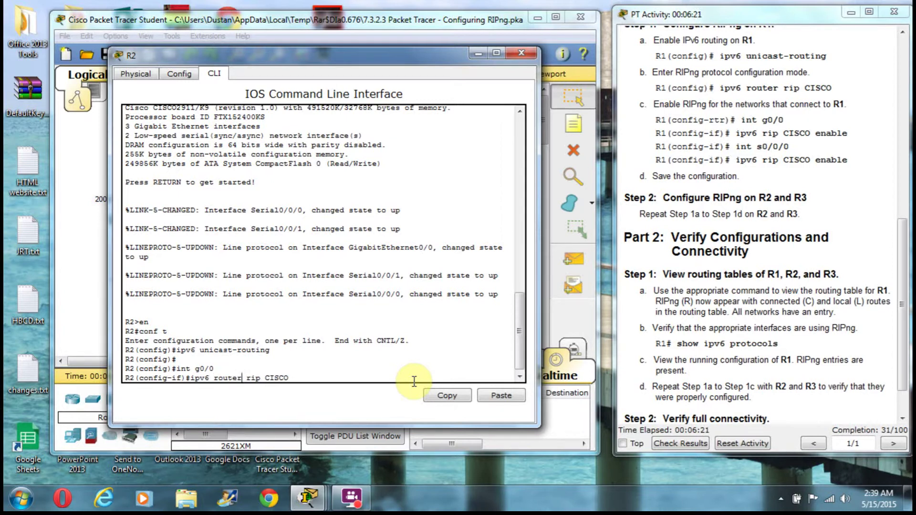
pyautogui.press('Return')
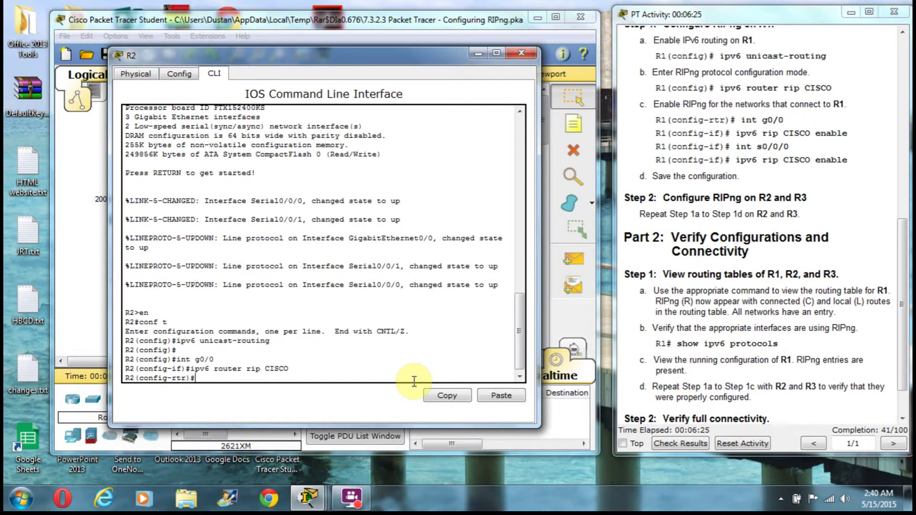
# Enable the RIPng process CISCO on R2's interface g0/0
pyautogui.write('it')
pyautogui.press('BackSpace')
pyautogui.press('BackSpace')
pyautogui.write('int g0/0')
pyautogui.press('Return')
pyautogui.write('ip')
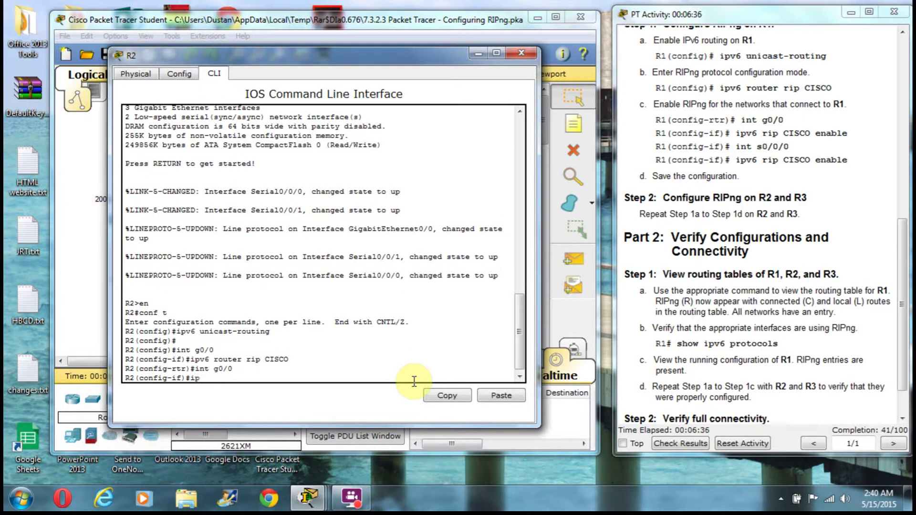
pyautogui.write('v6 rip CISCO enable')
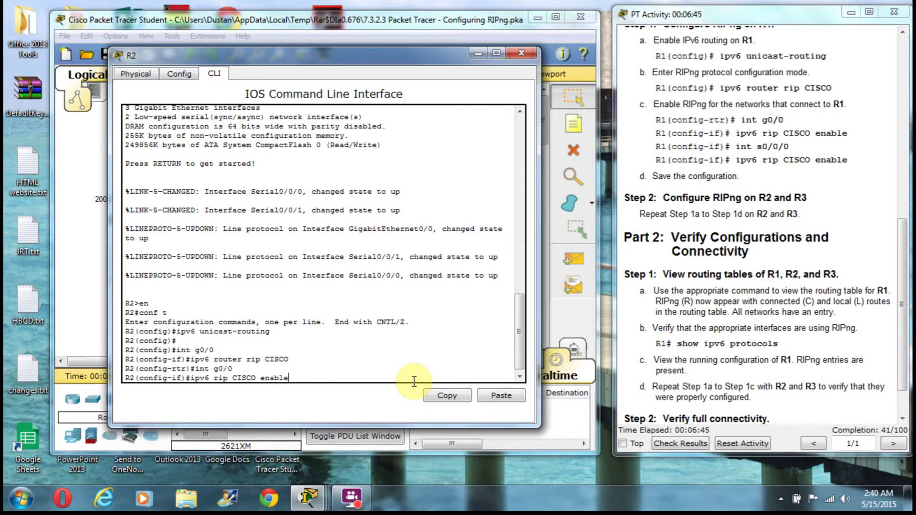
pyautogui.press('Return')
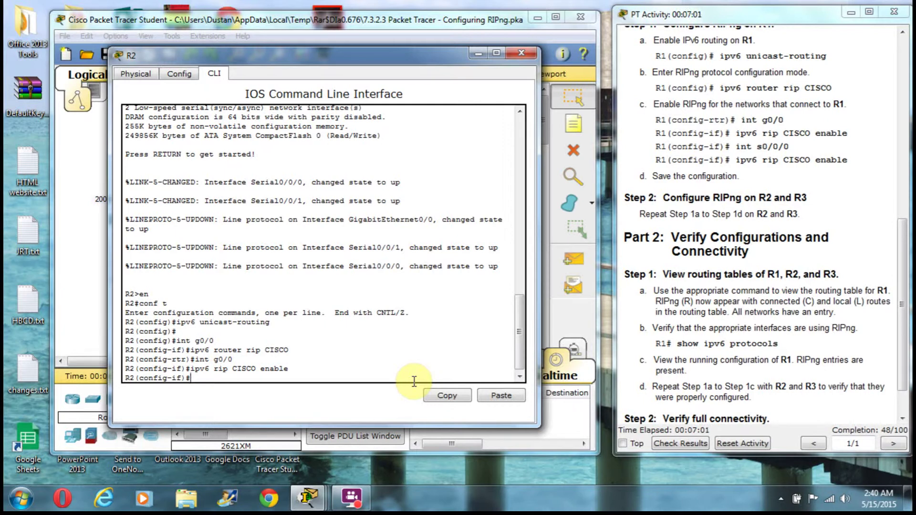
# Enable RIPng on R2's serial interface s0/0/0 with ipv6 rip CISCO enable
pyautogui.write('int s0/0/0')
pyautogui.press('Return')
pyautogui.write('ipv6 ripCISCOenable')
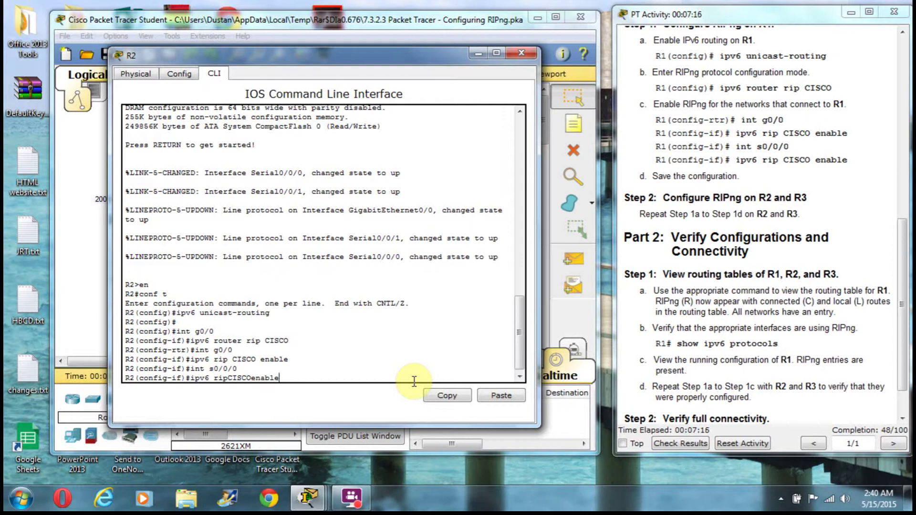
pyautogui.press('Left')
pyautogui.press('Left')
pyautogui.press('Left')
pyautogui.press('Left')
pyautogui.press('Left')
pyautogui.press('Left')
pyautogui.press('Left')
pyautogui.press('Left')
pyautogui.press('Left')
pyautogui.press('Left')
pyautogui.press('Left')
pyautogui.press('Left')
pyautogui.press('Return')
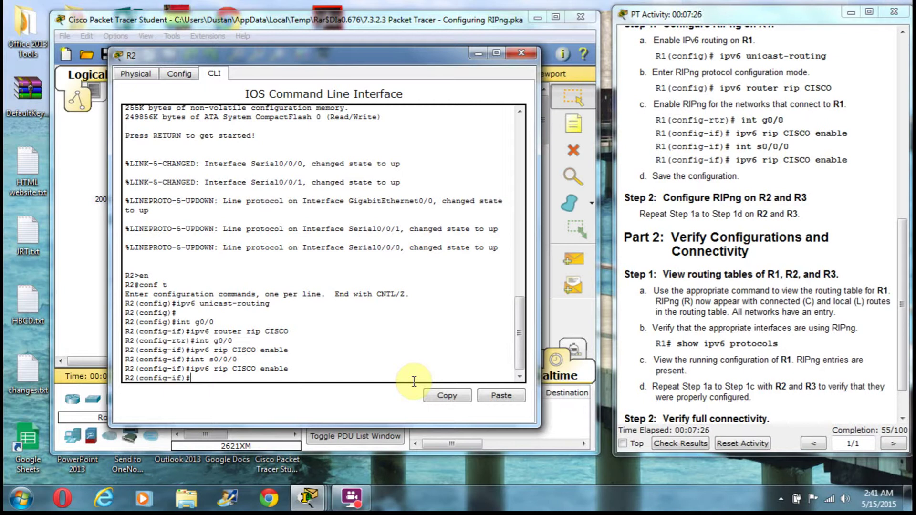
# Enable RIPng on R2's serial interface s0/0/1 under the process name CISCO
pyautogui.write('int s0/0/1')
pyautogui.press('Return')
pyautogui.write('i')
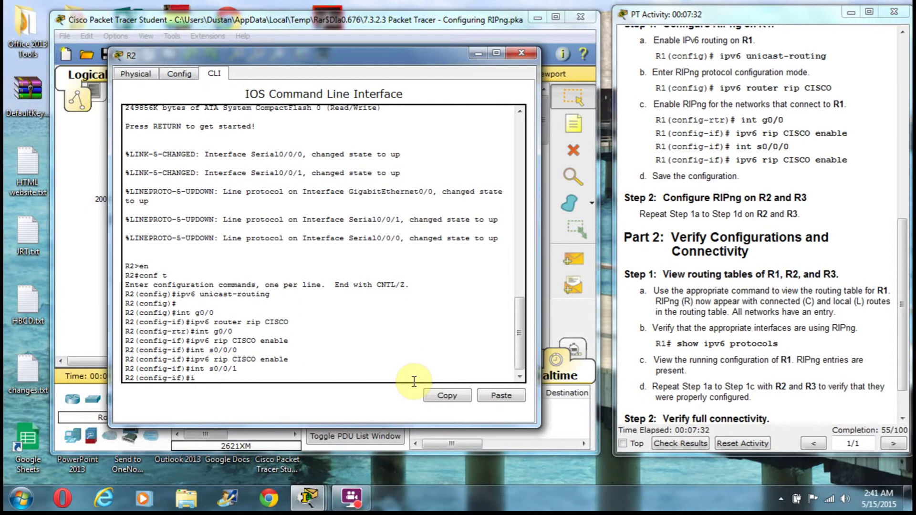
pyautogui.write('pv6 rip CISCO enable')
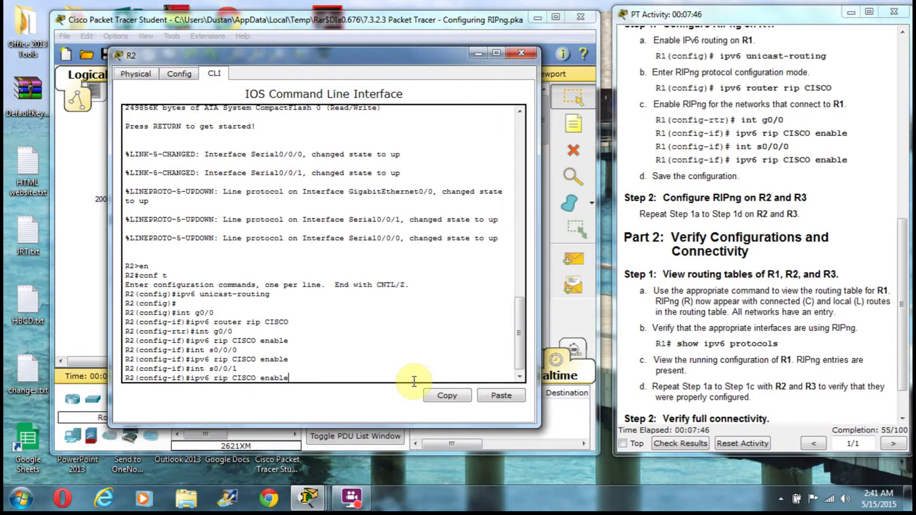
pyautogui.press('Return')
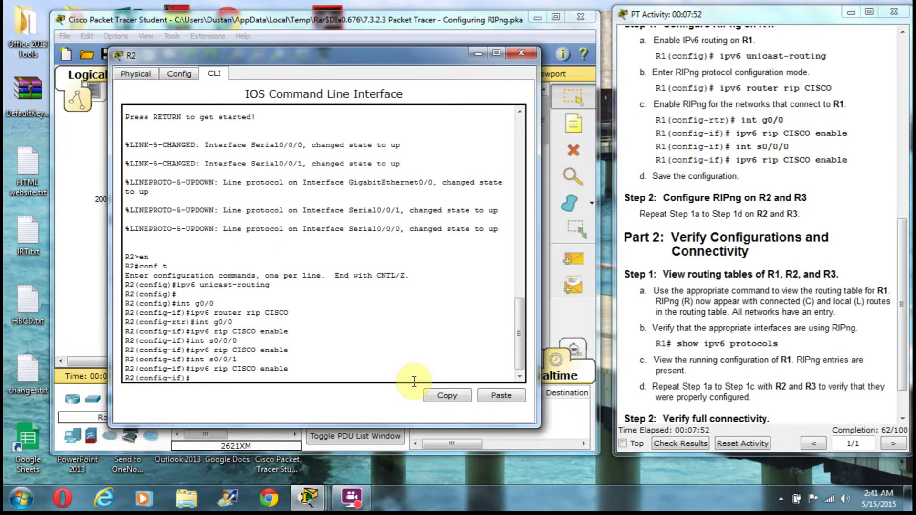
# Save R2's configuration with do wr and close its window
pyautogui.write('do wr')
pyautogui.press('Return')
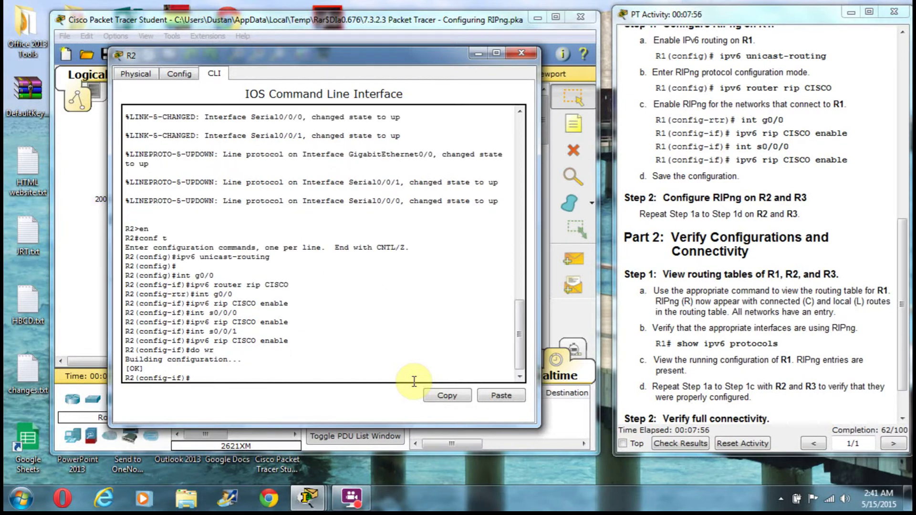
pyautogui.press('Return')
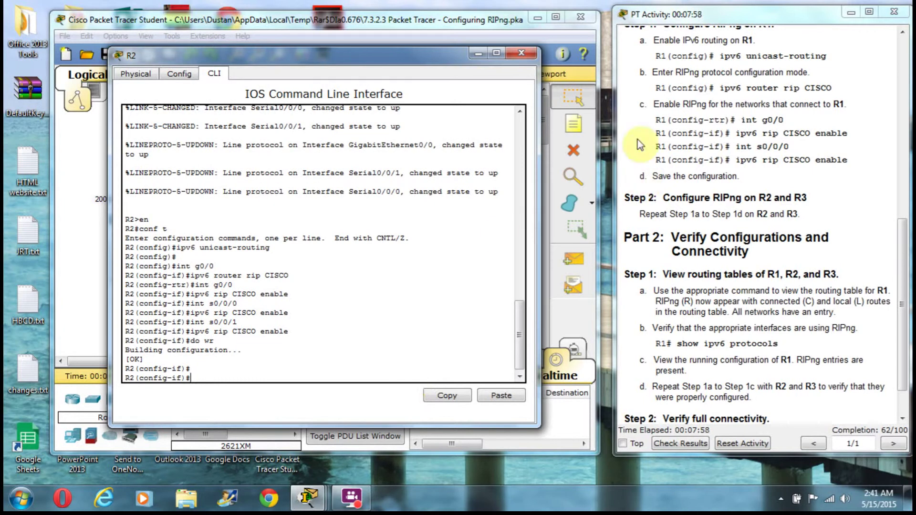
pyautogui.click(523, 54)
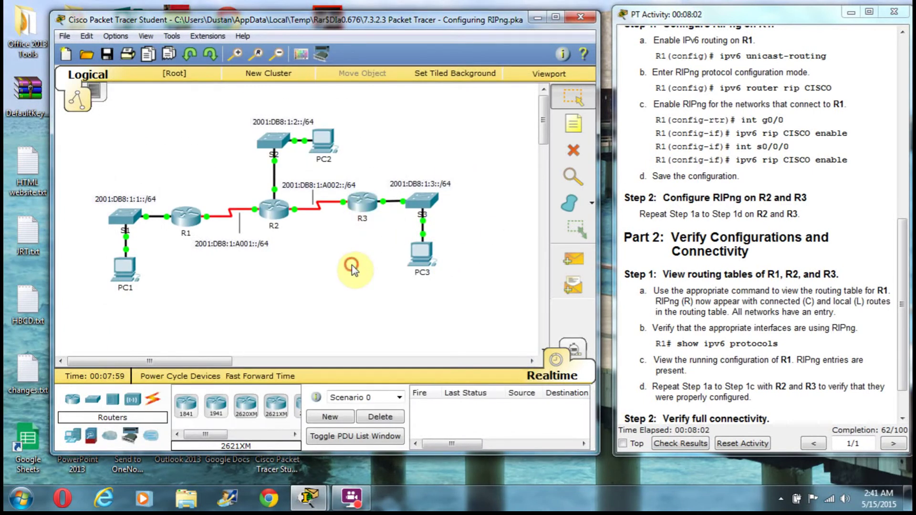
pyautogui.click(331, 259)
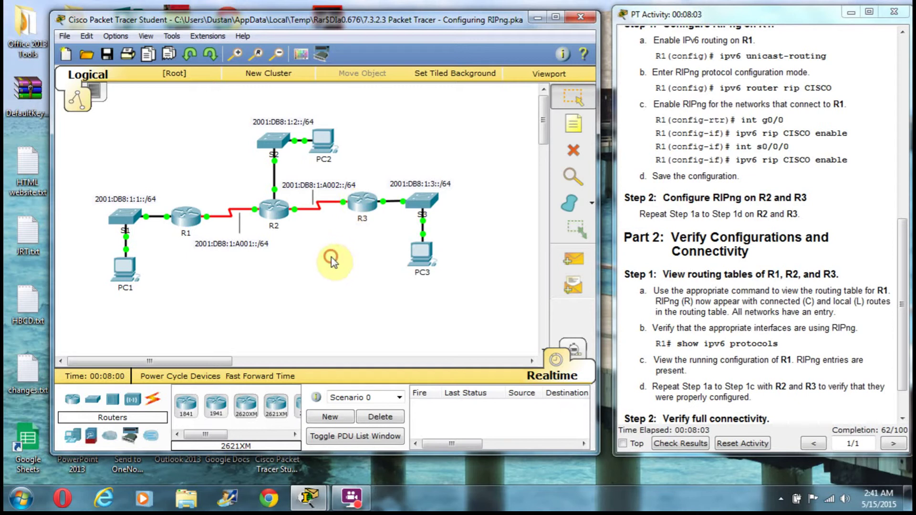
# Open the command line of router R3 and enter global configuration mode
pyautogui.click(364, 204)
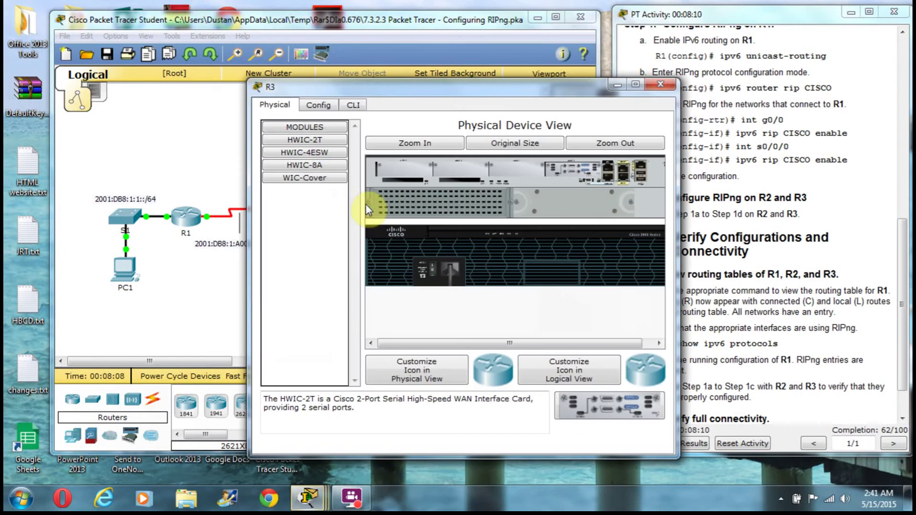
pyautogui.click(354, 106)
pyautogui.press('Return')
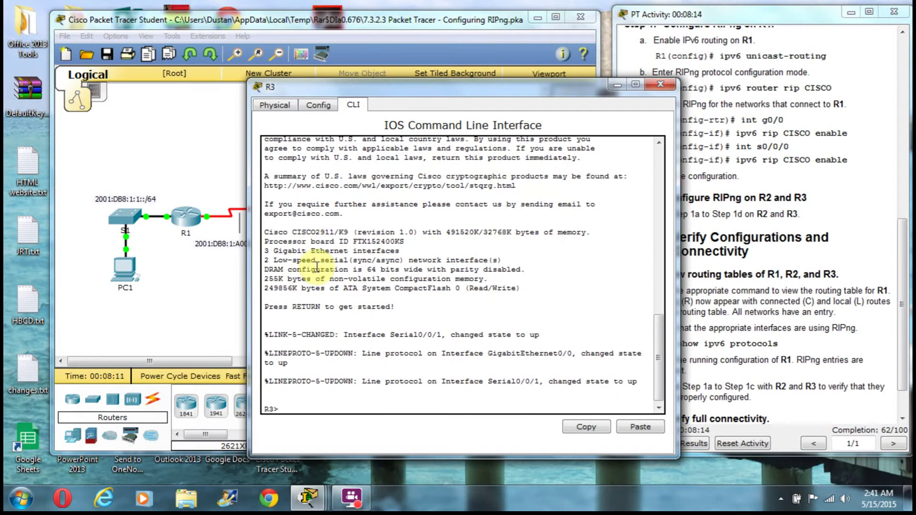
pyautogui.write('en')
pyautogui.press('Return')
pyautogui.write('c')
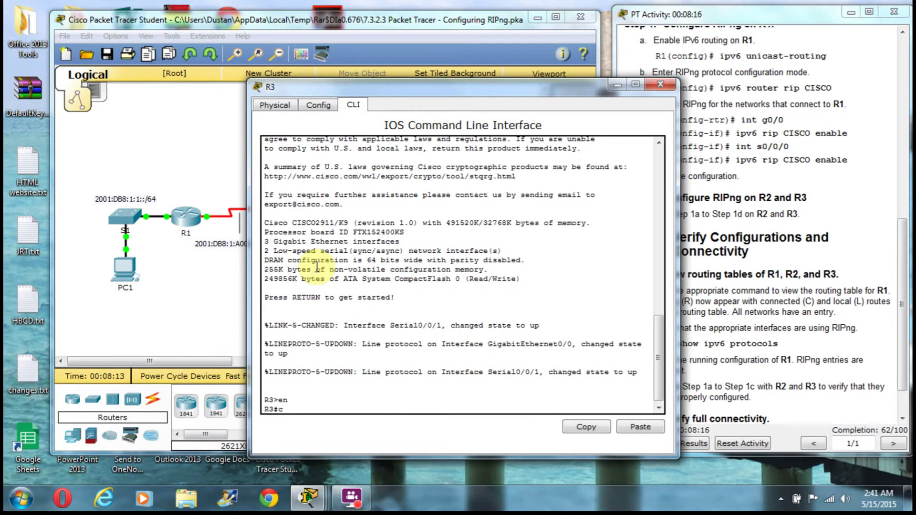
pyautogui.write('nf t')
pyautogui.press('Return')
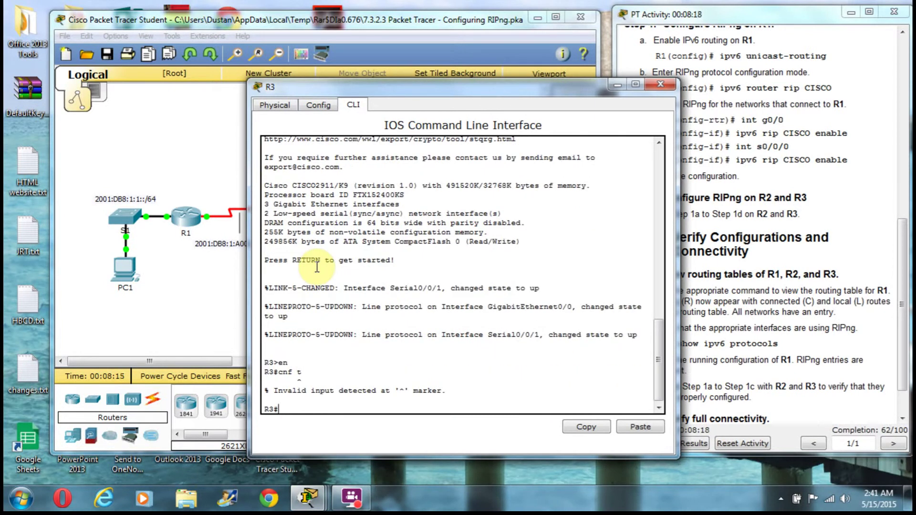
pyautogui.write('conf t')
pyautogui.press('Return')
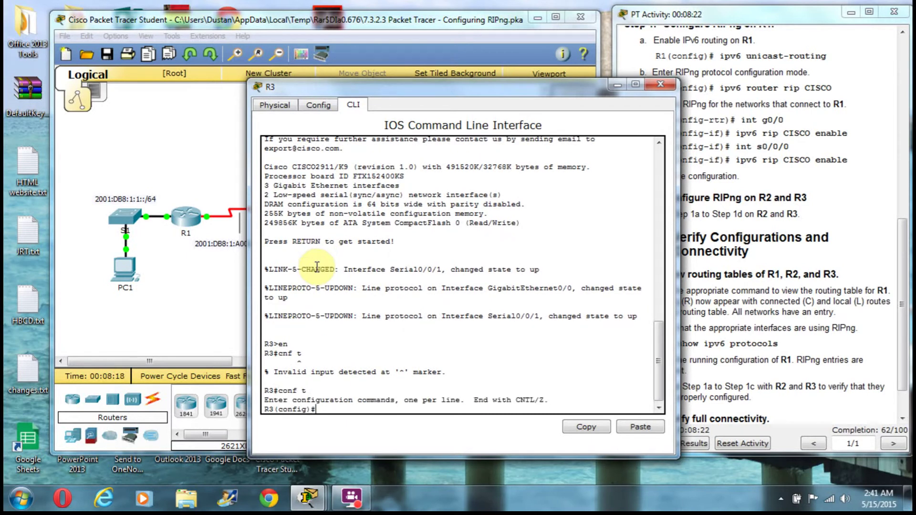
# Enable IPv6 unicast routing on R3 and create the RIPng routing process CISCO
pyautogui.write('ipv6 unicast-routing')
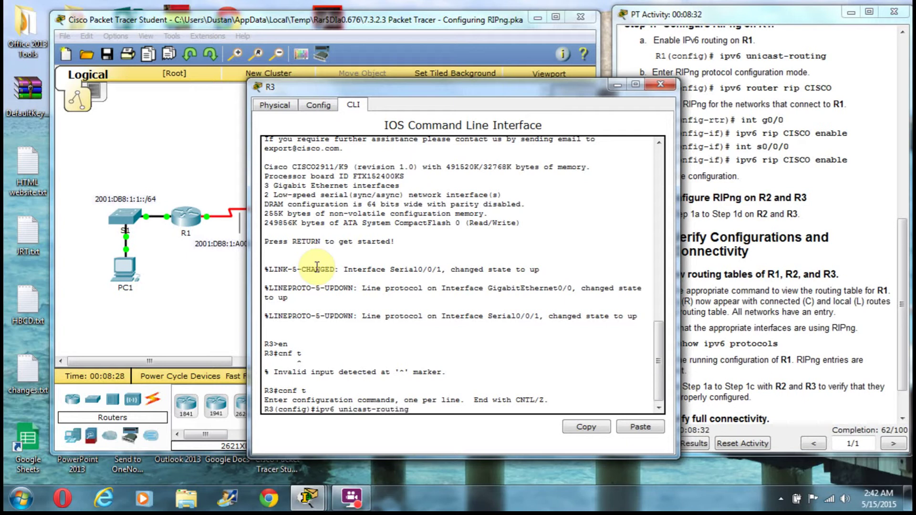
pyautogui.press('Return')
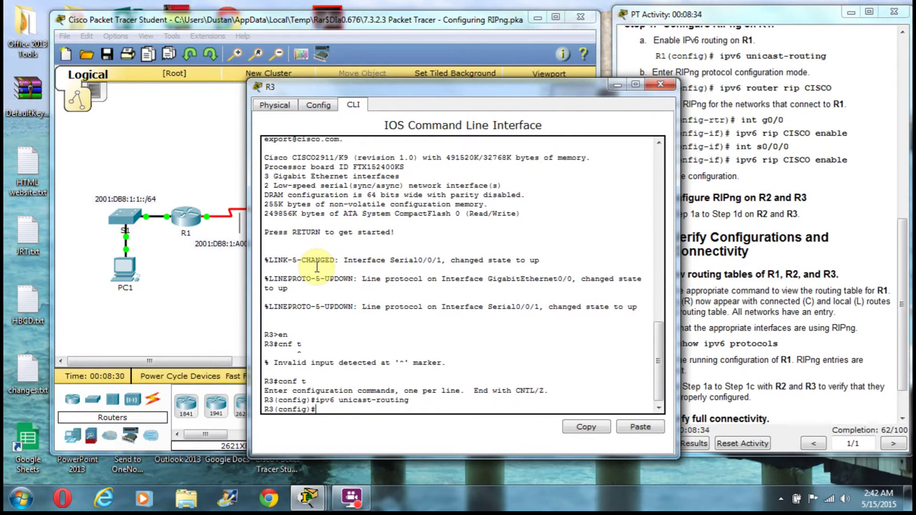
pyautogui.write('ipv6 router rip CISCO')
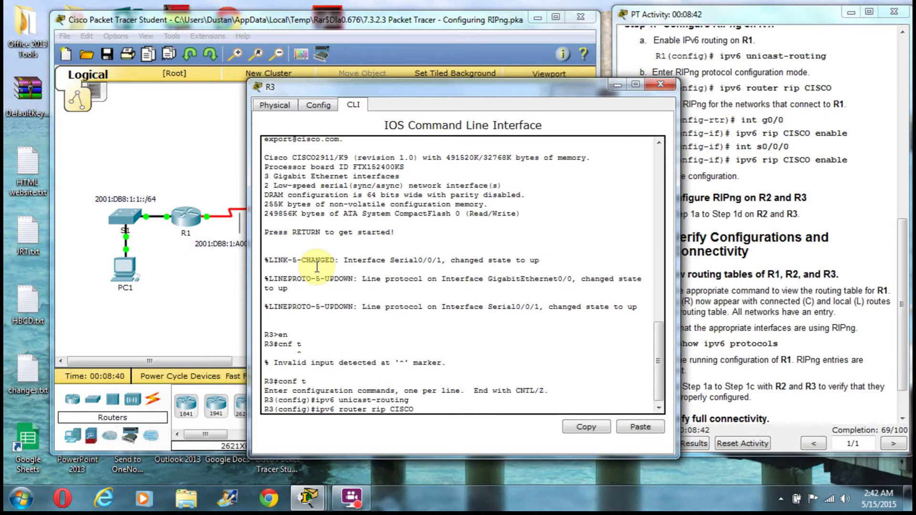
pyautogui.press('Return')
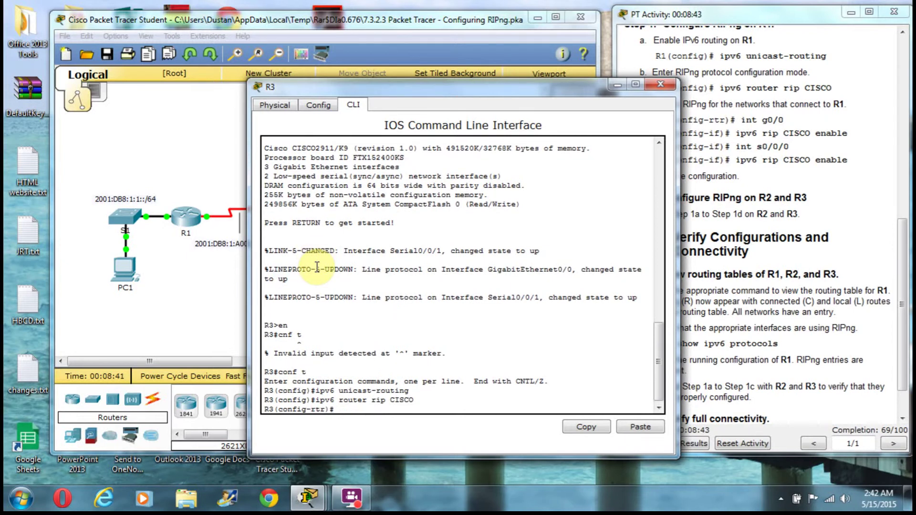
# Check R3's links in the topology and enable the RIPng process CISCO on R3's interface g0/0
pyautogui.write('int go/')
pyautogui.press('BackSpace')
pyautogui.press('BackSpace')
pyautogui.click(161, 292)
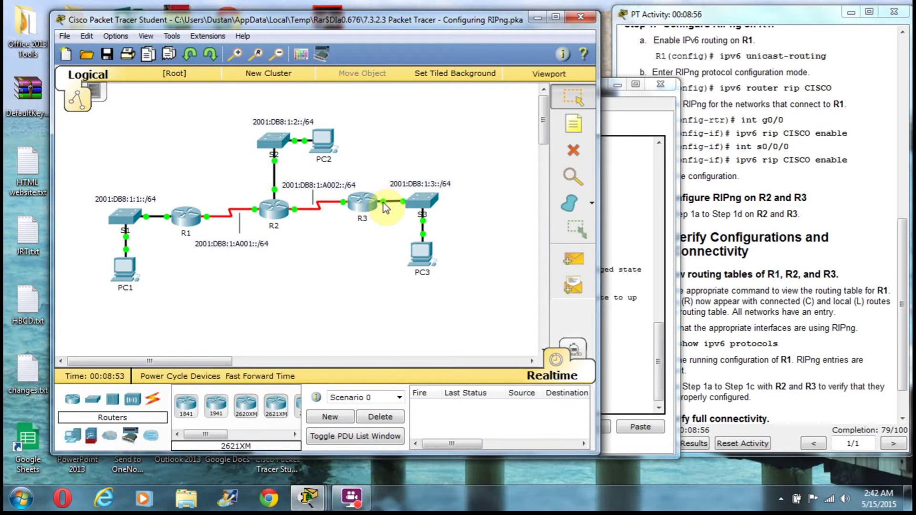
pyautogui.click(352, 206)
pyautogui.write('int g0/0')
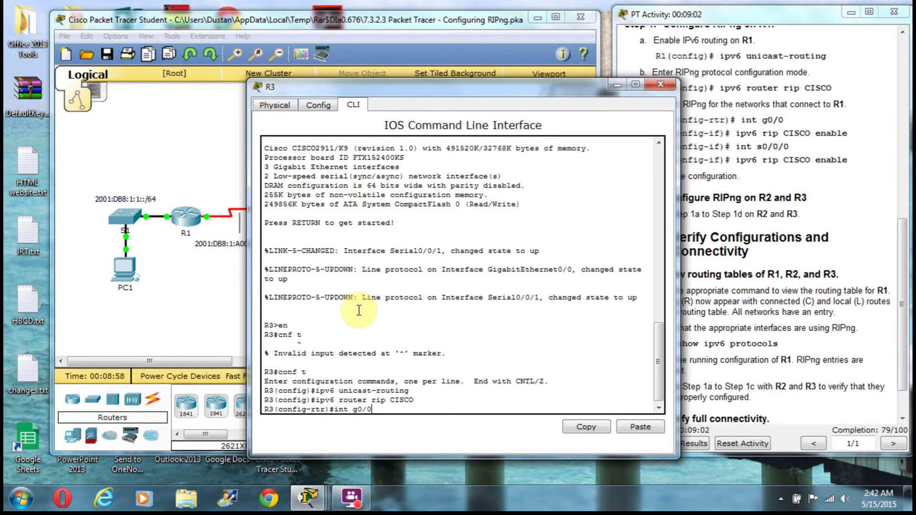
pyautogui.press('Return')
pyautogui.write('ip')
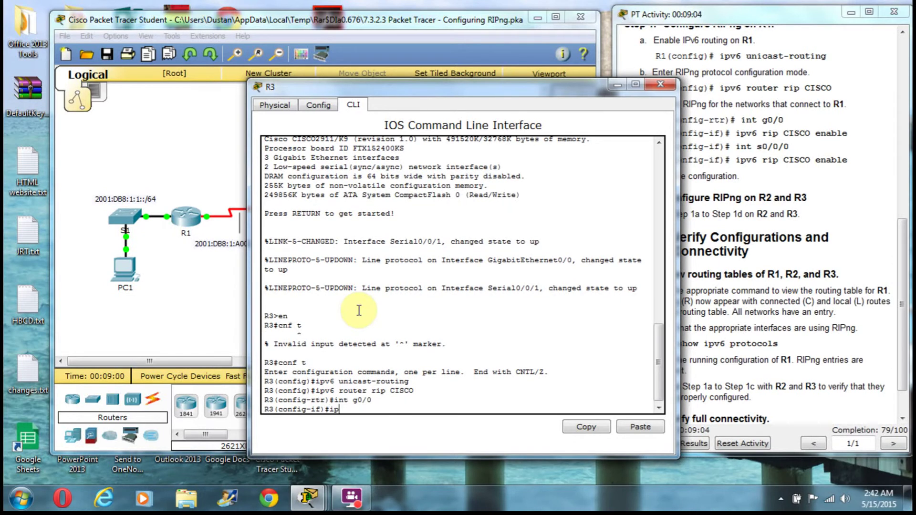
pyautogui.write('v6 rip CISCO enable')
pyautogui.press('Return')
# Enable the RIPng process CISCO on R3's serial interface s0/0/1
pyautogui.write('int')
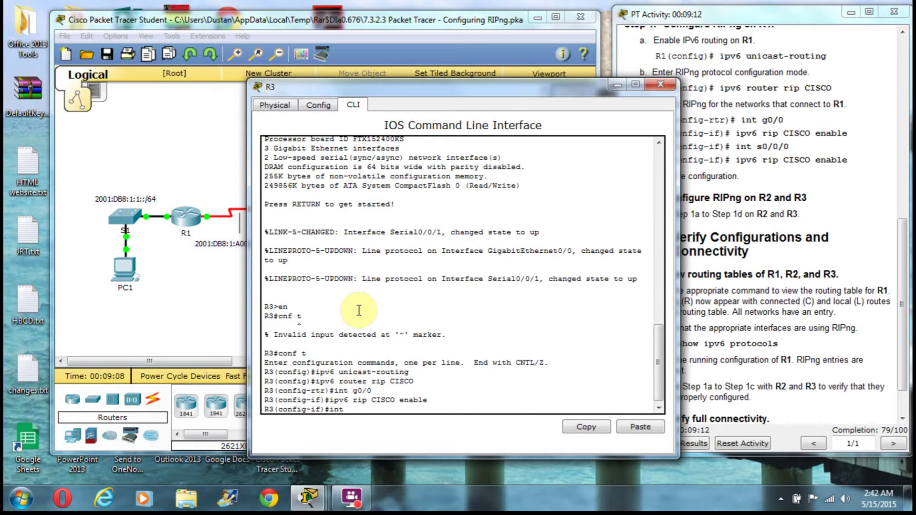
pyautogui.write(' s0/0/1')
pyautogui.press('Return')
pyautogui.write('ipv')
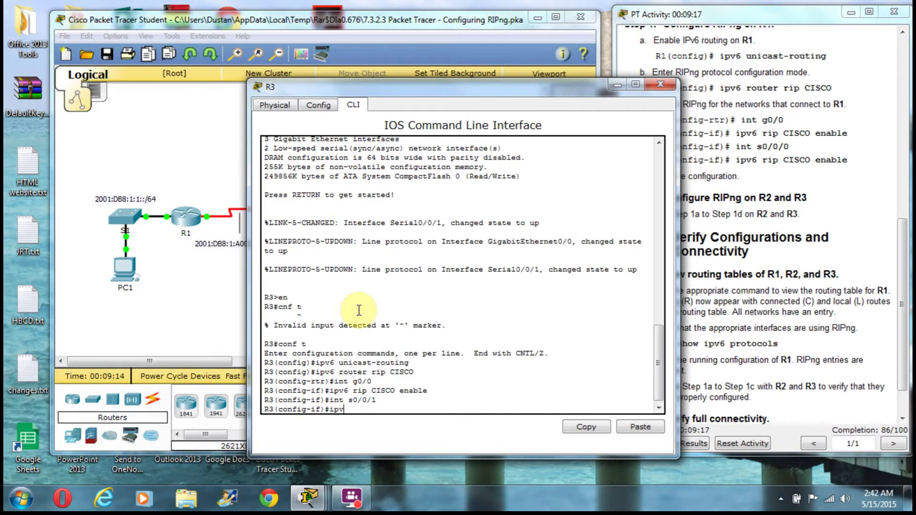
pyautogui.write('6 rip CISCO enable')
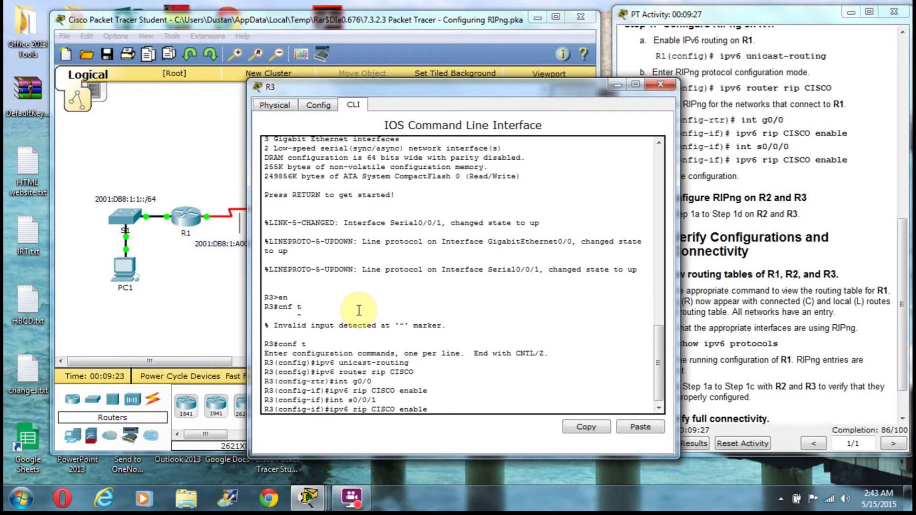
pyautogui.press('Return')
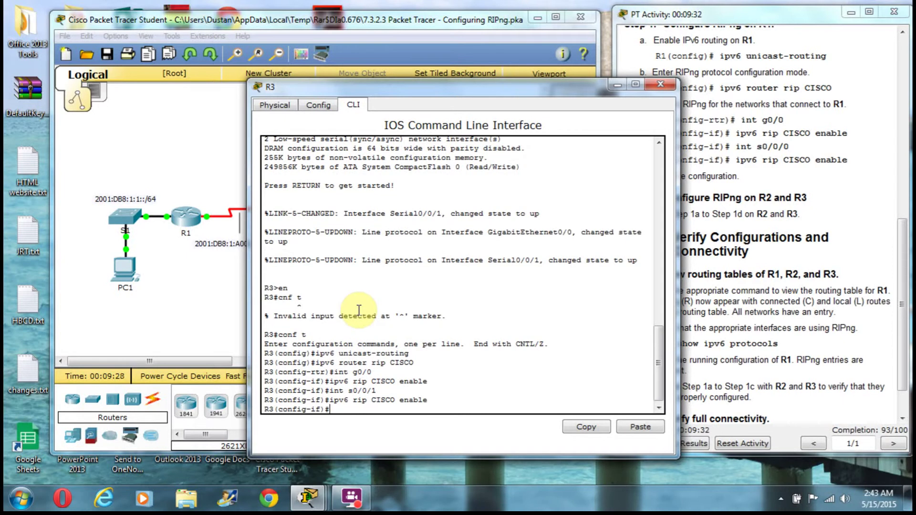
# Save R3's configuration with do wr and close its window
pyautogui.write('do wr')
pyautogui.press('Return')
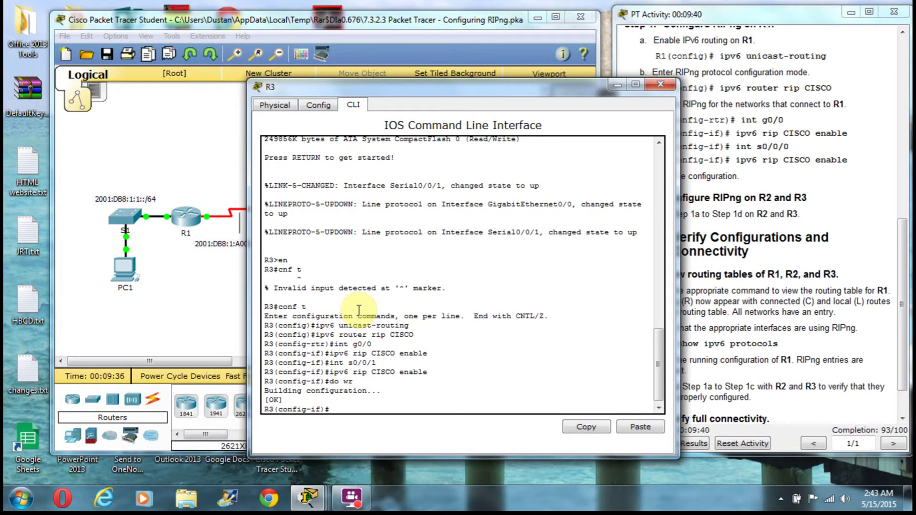
pyautogui.press('Return')
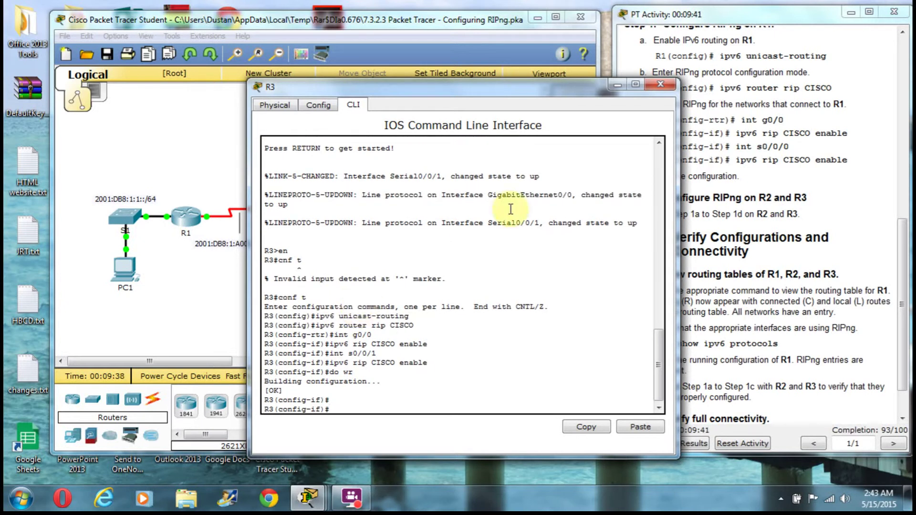
pyautogui.click(663, 86)
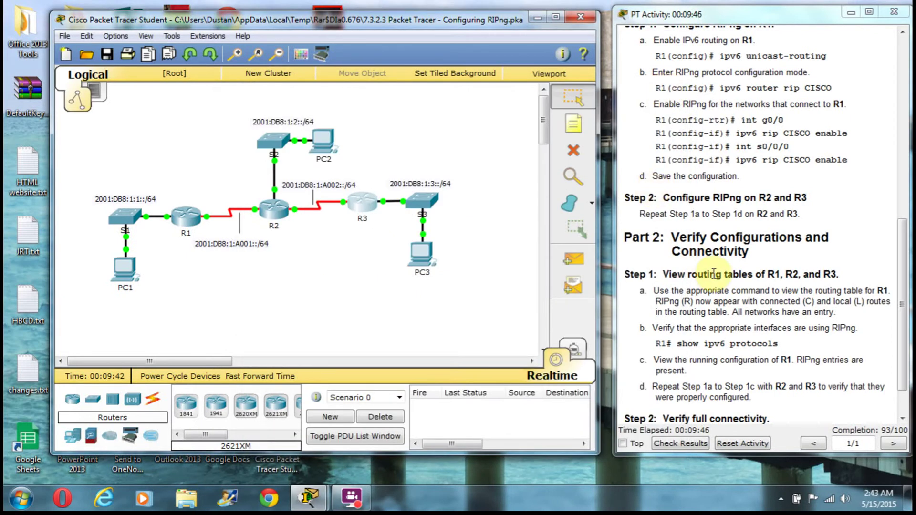
# Check the activity results, review the assessment items for each router, and close the results
pyautogui.click(671, 446)
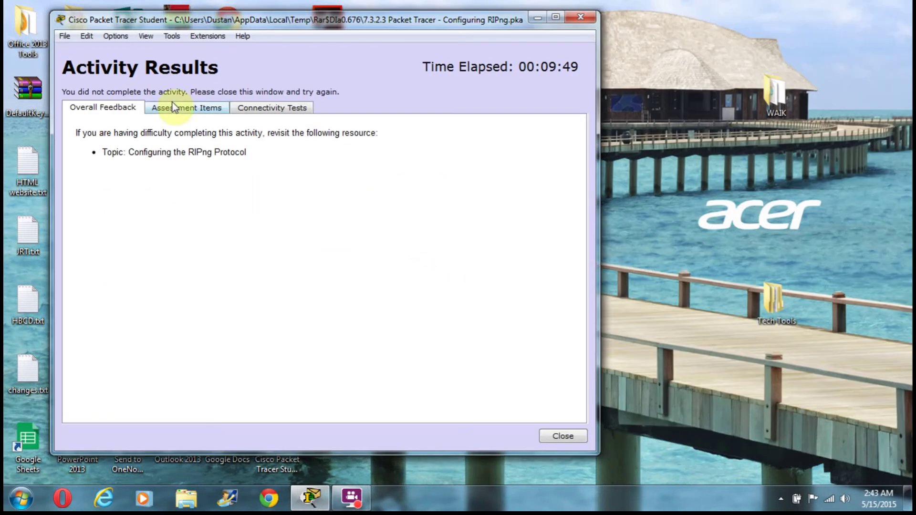
pyautogui.click(179, 107)
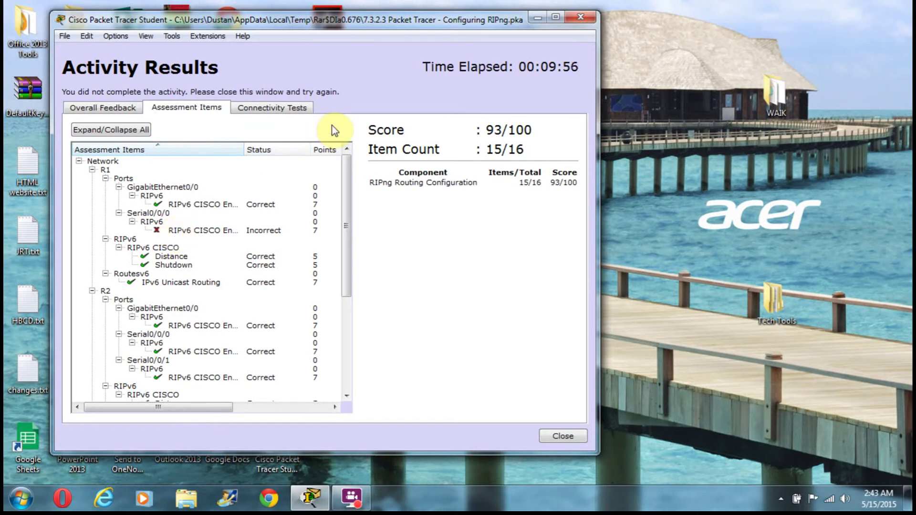
pyautogui.click(584, 18)
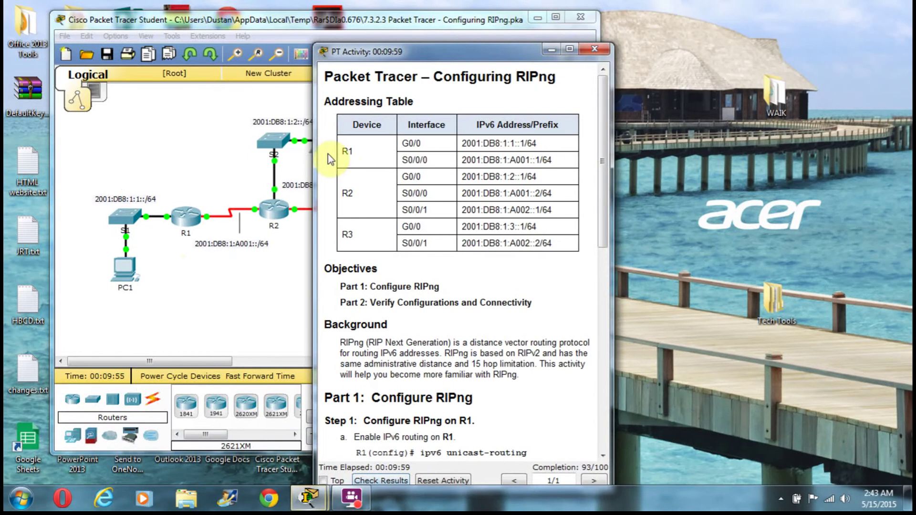
# On R1, enable IPv6 unicast routing again and enter the RIPng process CISCO configuration
pyautogui.click(185, 220)
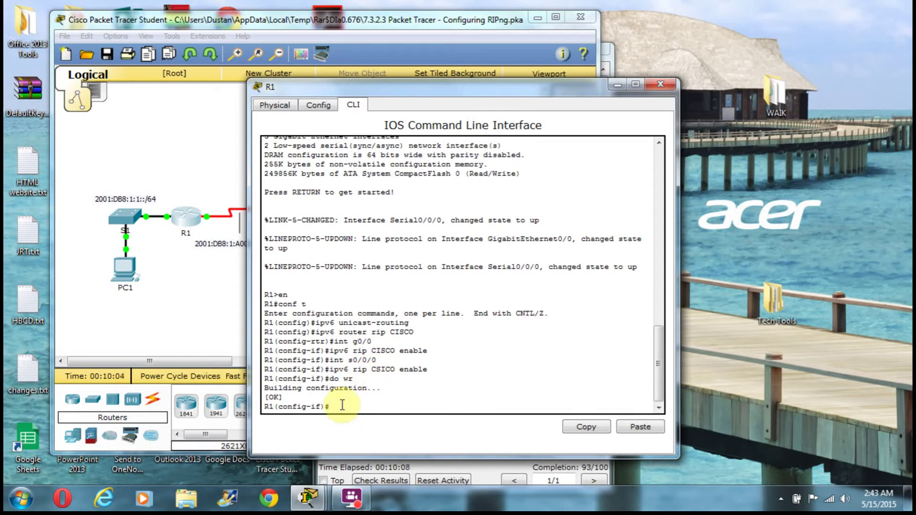
pyautogui.write('pv6 unicast-routing')
pyautogui.press('Return')
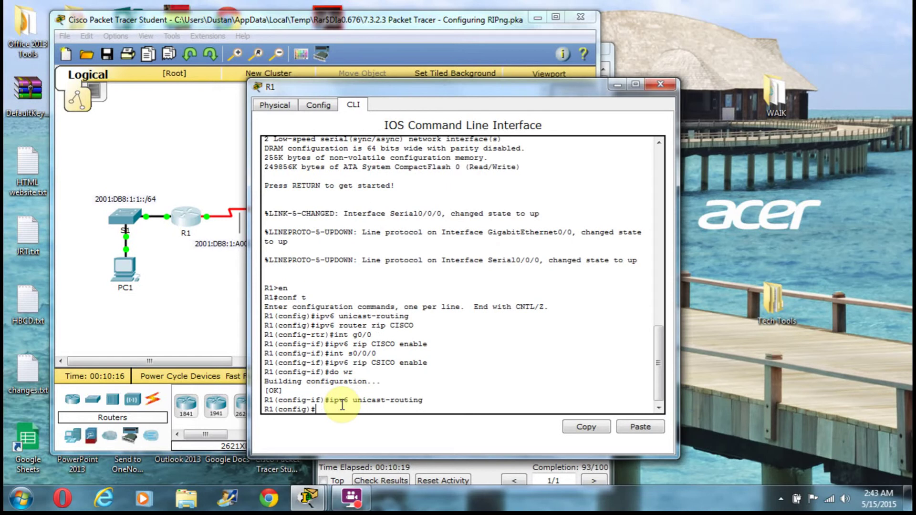
pyautogui.write('ipv6 router rip CISCO')
pyautogui.press('Return')
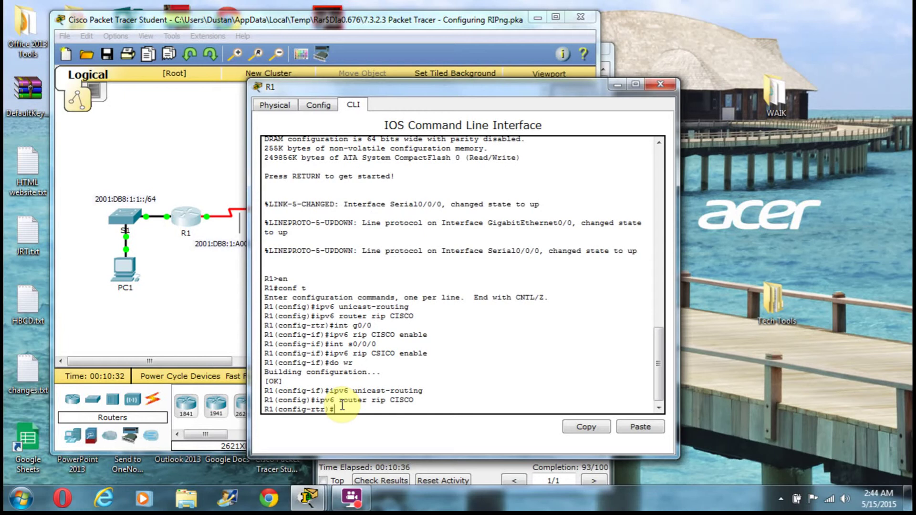
# Enable the RIPng process CISCO on R1's serial interface s0/0/0 and close R1's window
pyautogui.write('int s0/0/0')
pyautogui.press('Return')
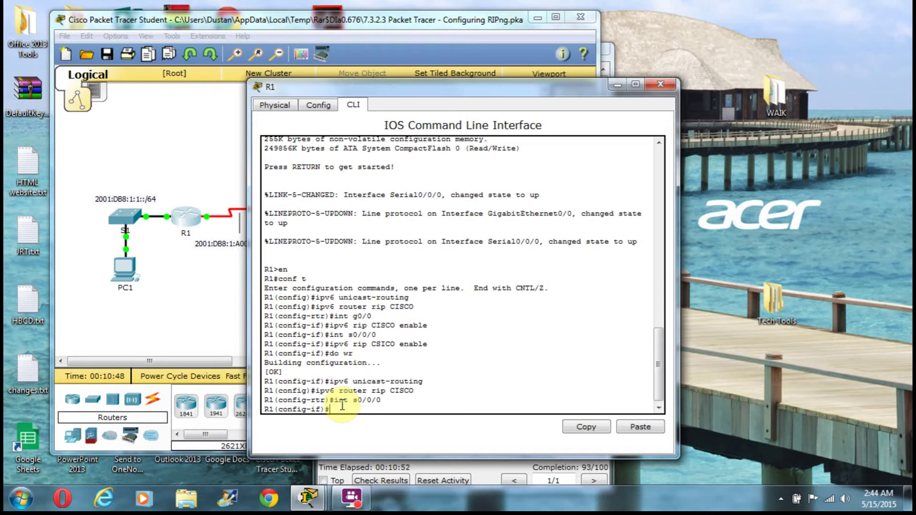
pyautogui.write('ipv6 rip CISCO enable')
pyautogui.press('Return')
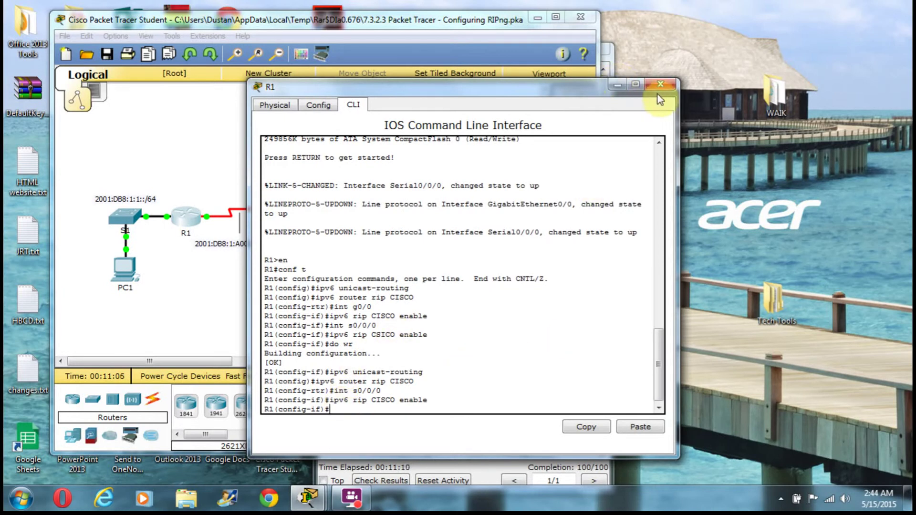
pyautogui.click(663, 83)
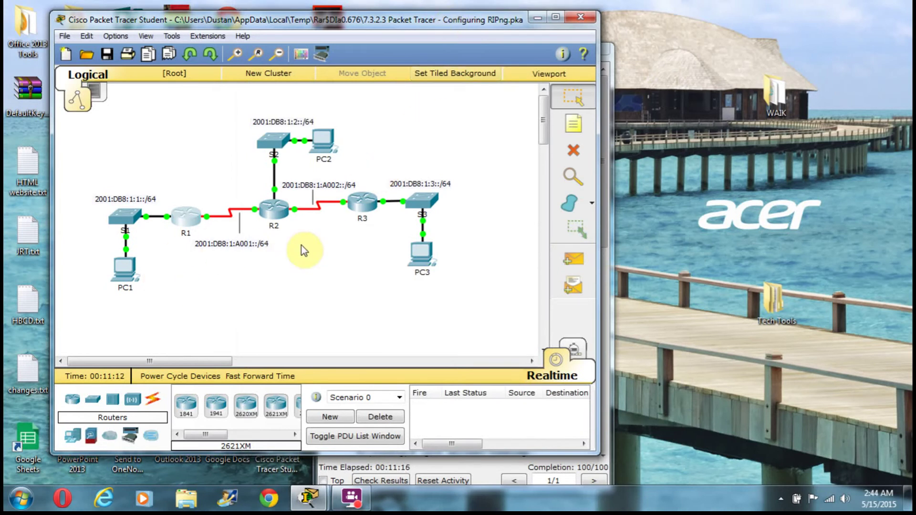
# Reopen R1's command line and try show ipv6 route from interface configuration mode
pyautogui.click(186, 220)
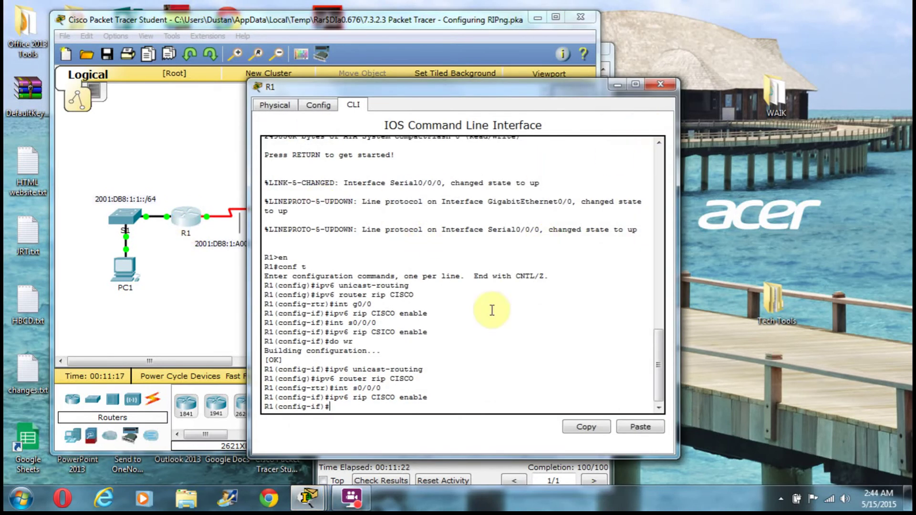
pyautogui.press('Return')
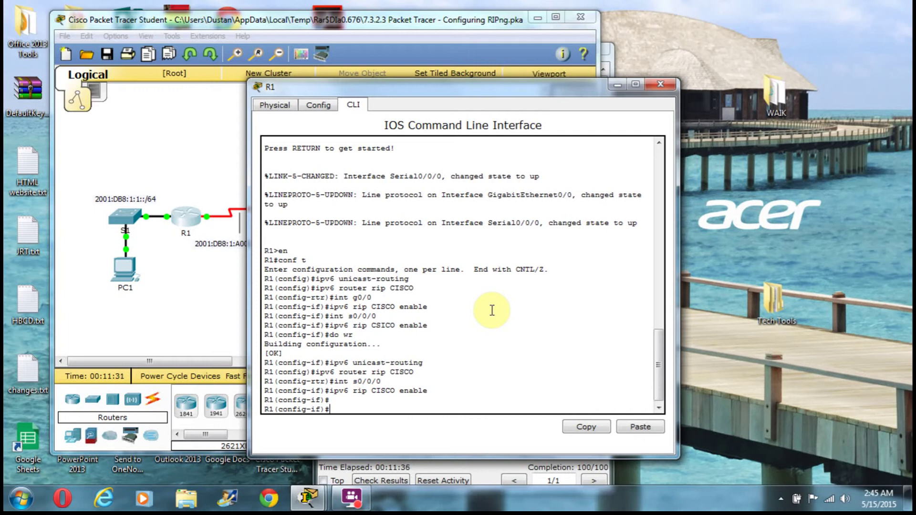
pyautogui.write('show ipv6 route')
pyautogui.press('Return')
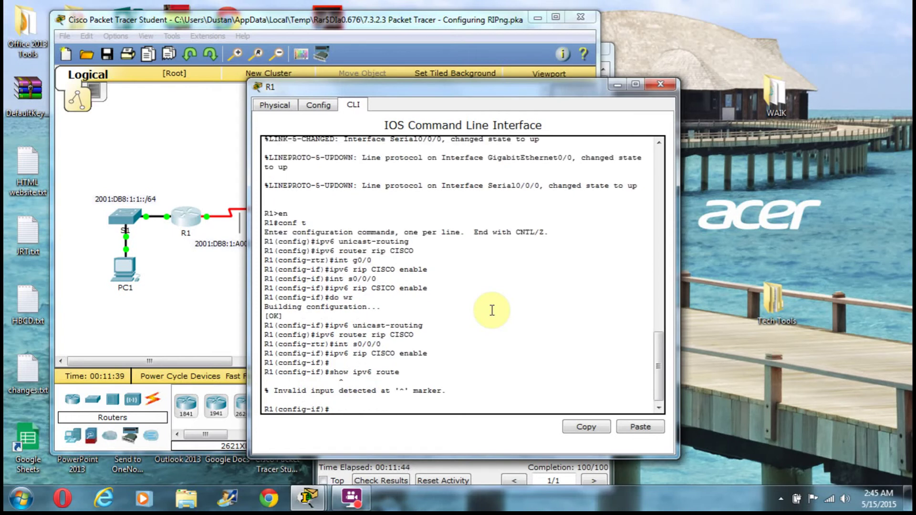
# Exit R1's interface and global configuration modes back to the privileged EXEC prompt
pyautogui.write('wxit')
pyautogui.press('Return')
pyautogui.write('w')
pyautogui.press('BackSpace')
pyautogui.write('e')
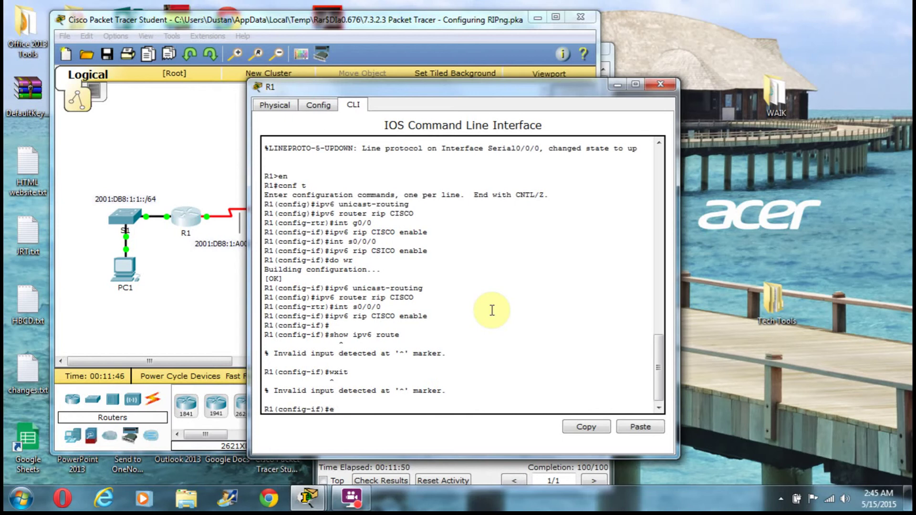
pyautogui.write('xit')
pyautogui.press('Return')
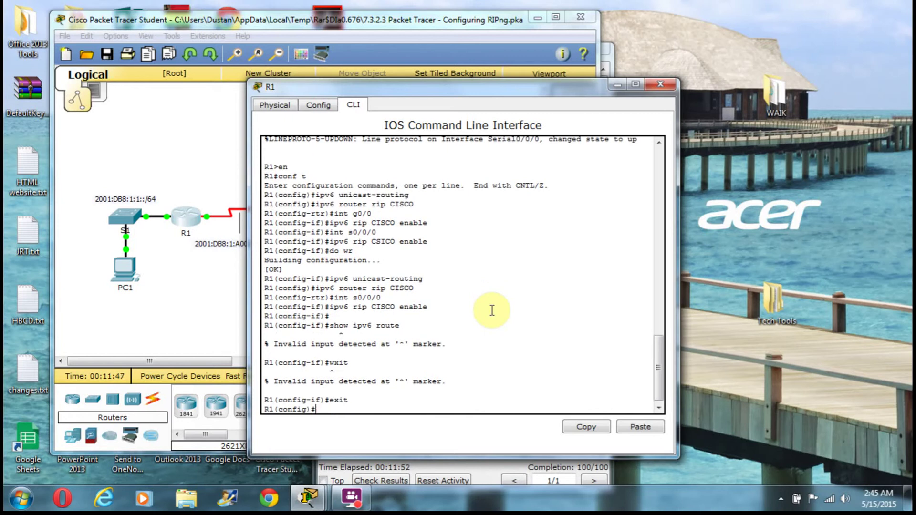
pyautogui.write('exit')
pyautogui.press('Return')
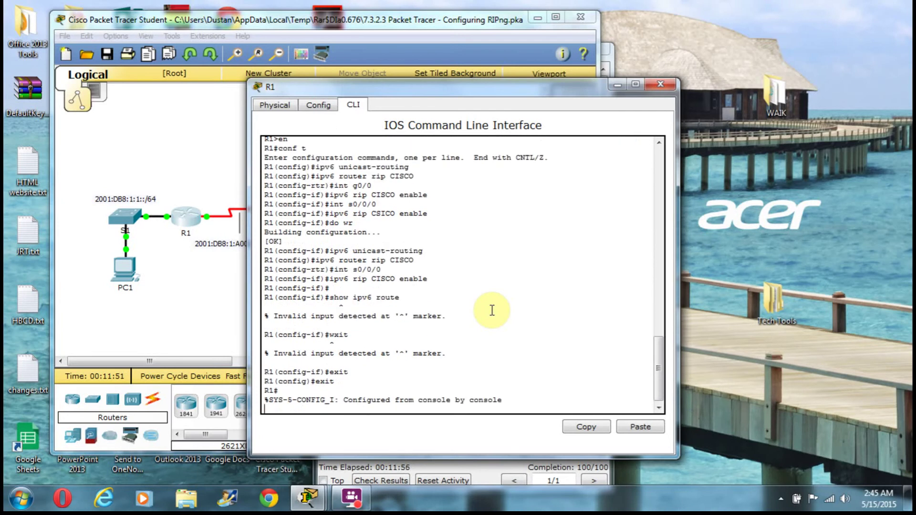
pyautogui.press('Return')
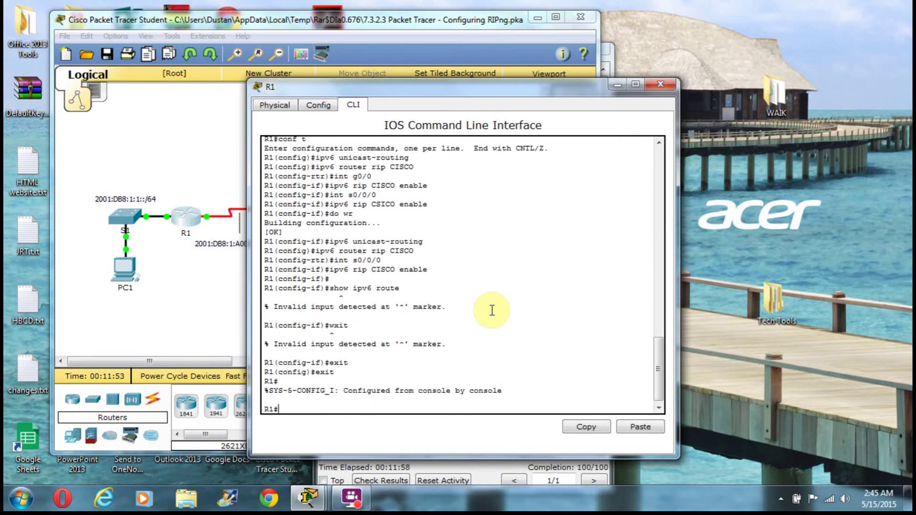
# Display R1's full IPv6 routing table and its IPv6 routing protocols with show ipv6 route and show ipv6 protocols
pyautogui.write('show ipv6 route')
pyautogui.press('Return')
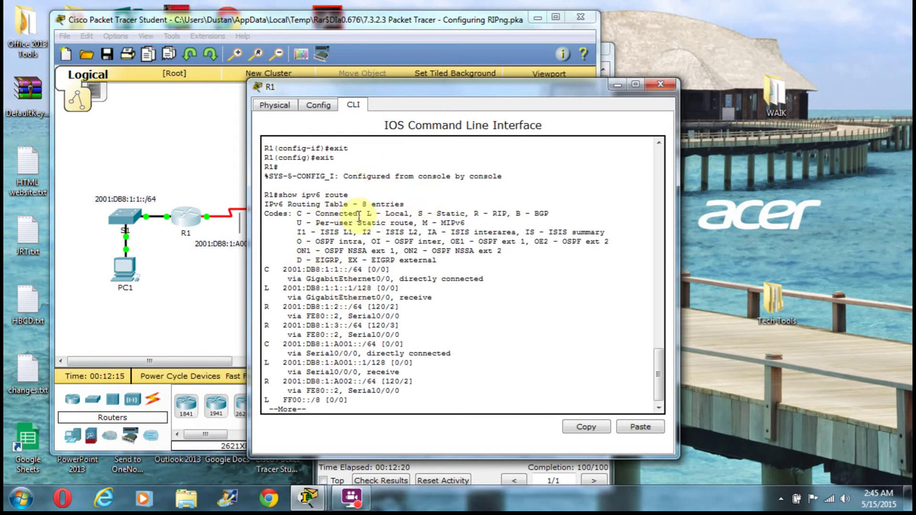
pyautogui.press('space')
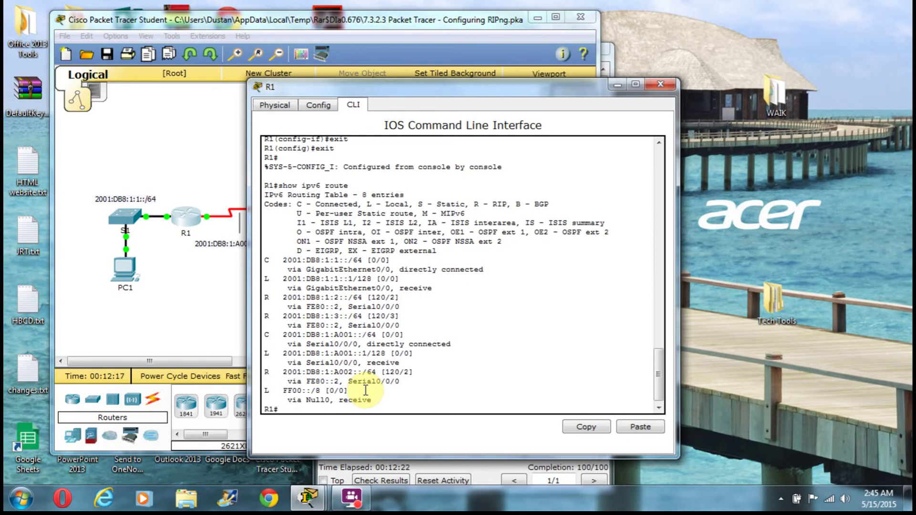
pyautogui.write('show ipv6 protocols')
pyautogui.press('Return')
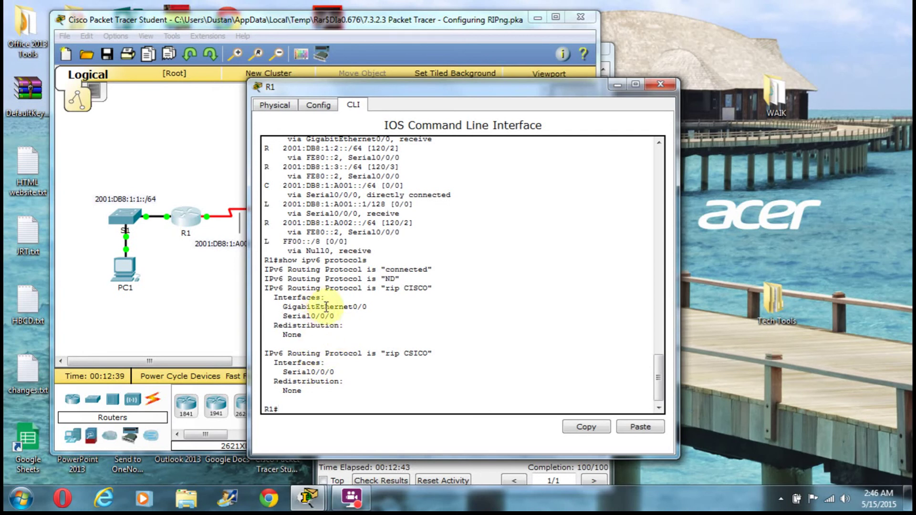
# Page through R1's running configuration to check the RIPng entries on its interfaces, then close R1's window
pyautogui.write('show run')
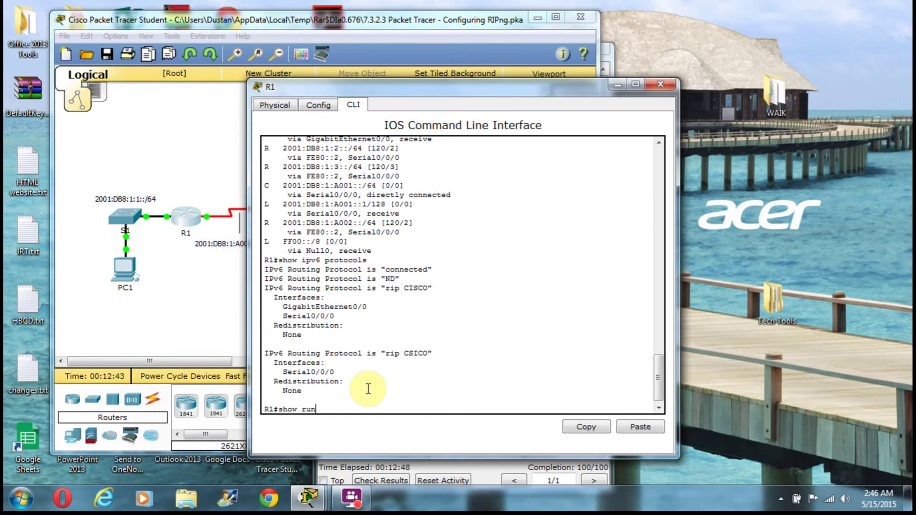
pyautogui.press('Return')
pyautogui.press('space')
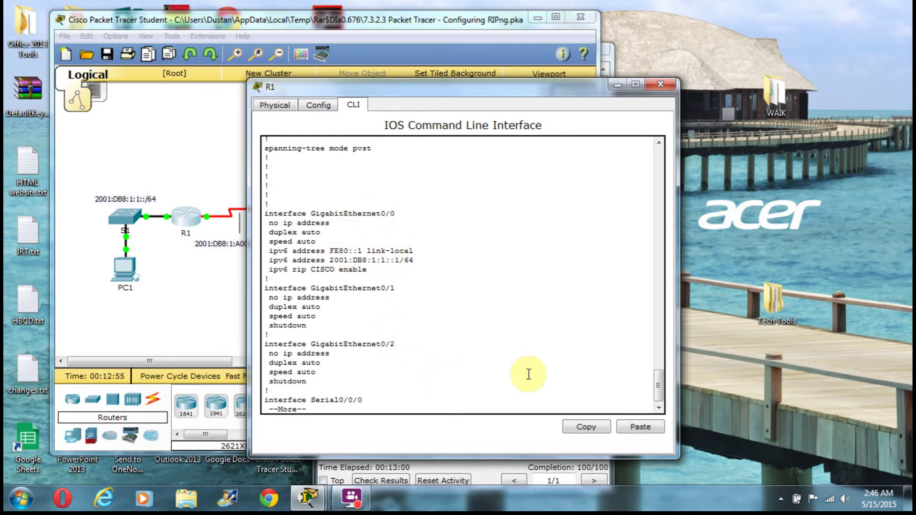
pyautogui.press('space')
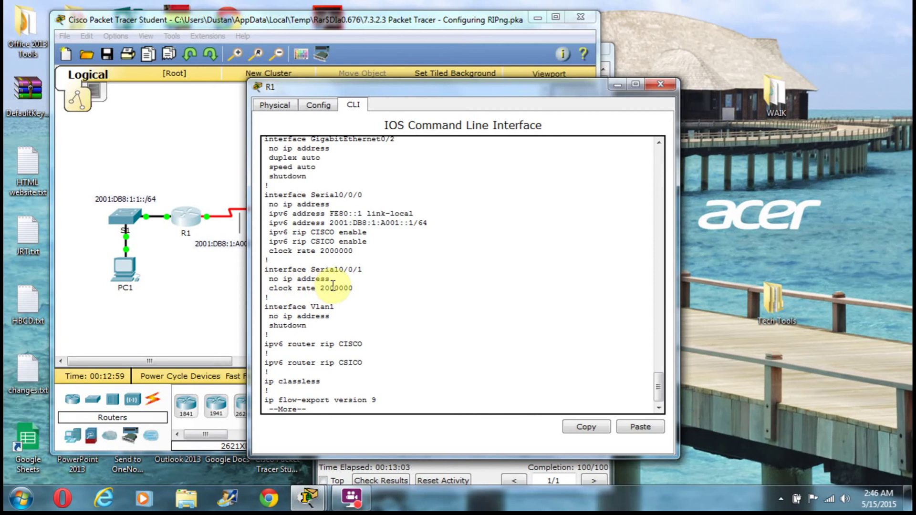
pyautogui.click(661, 85)
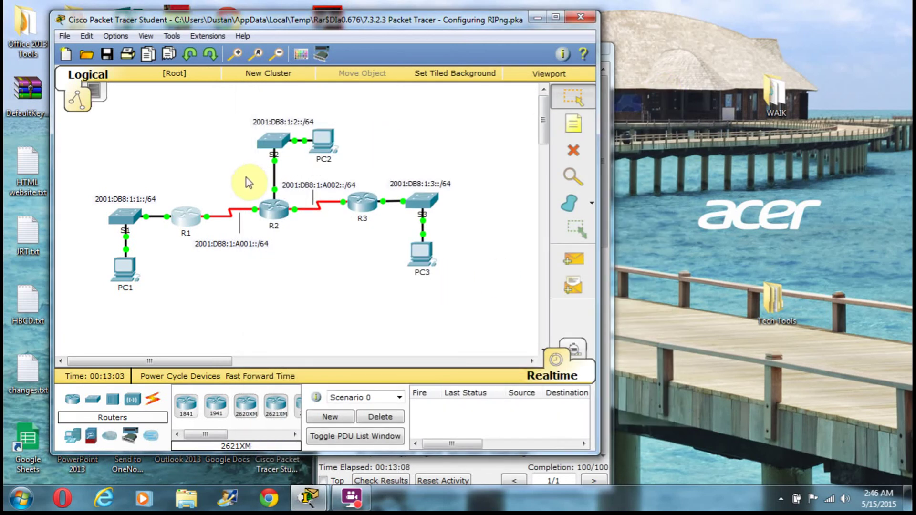
# Ping the IPv6 loopback address ::1 from PC1's Command Prompt, then close PC1's window
pyautogui.click(126, 271)
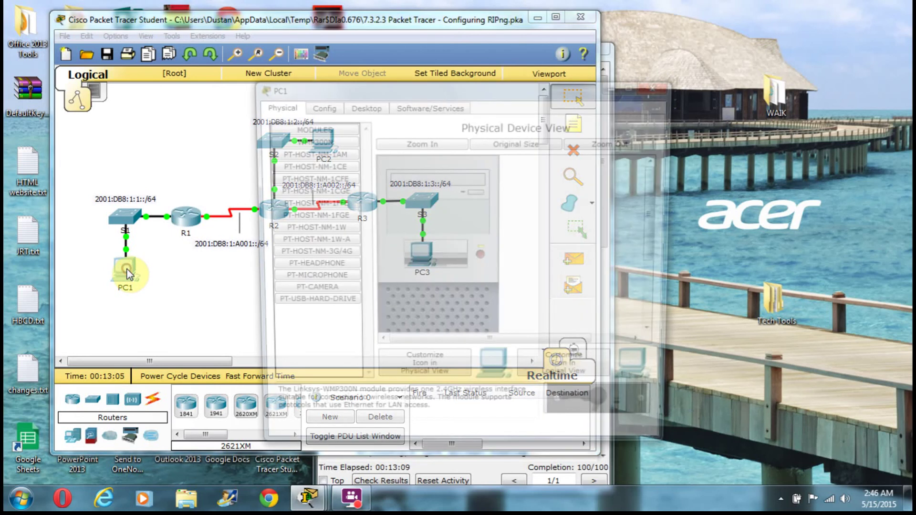
pyautogui.click(365, 105)
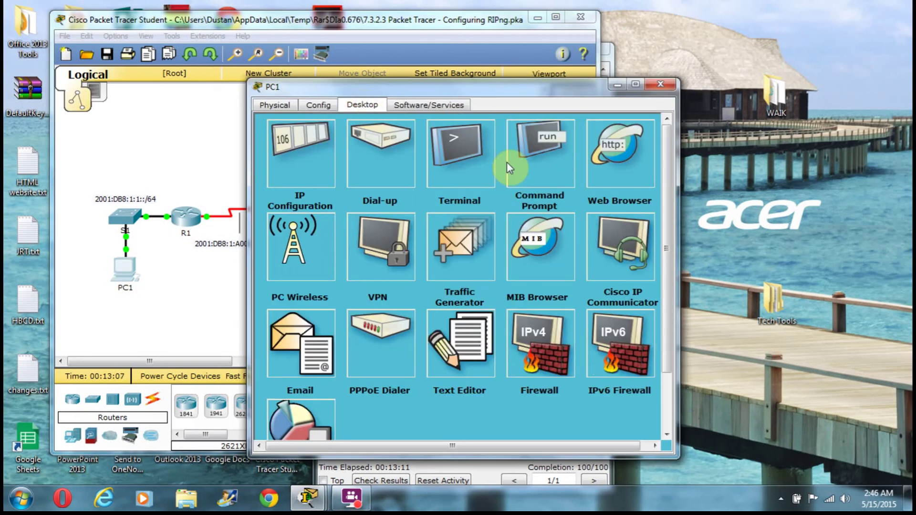
pyautogui.click(547, 150)
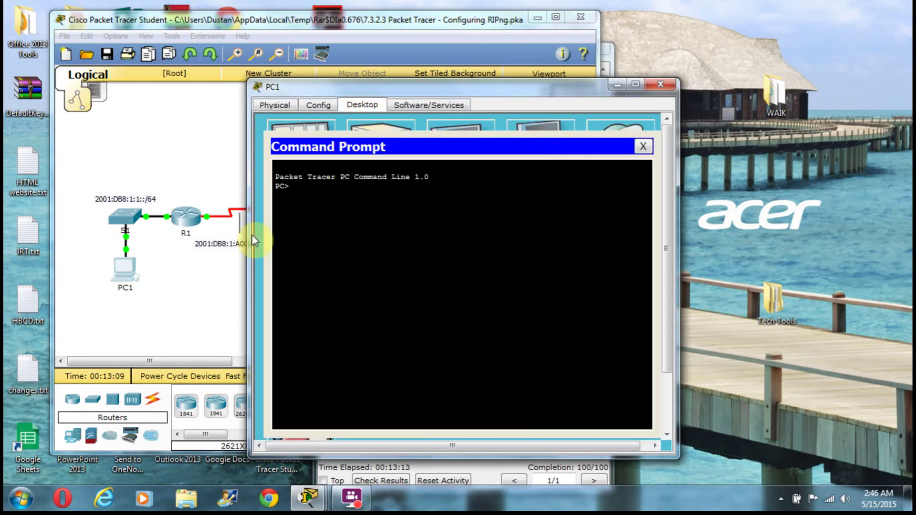
pyautogui.write('ping ::1')
pyautogui.press('Return')
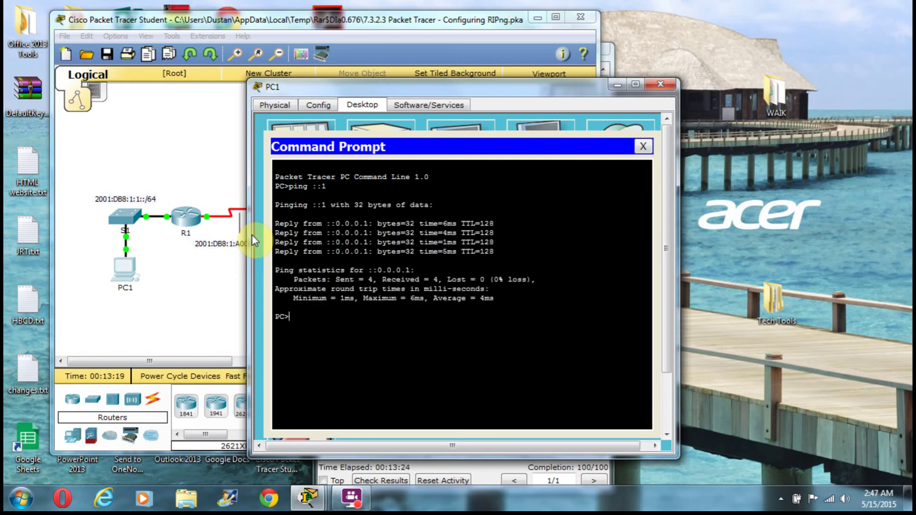
pyautogui.click(642, 147)
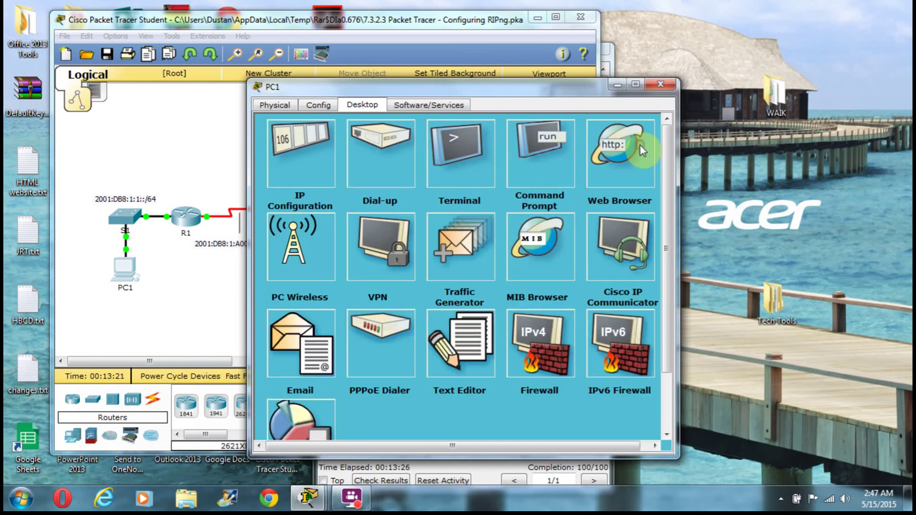
pyautogui.click(662, 85)
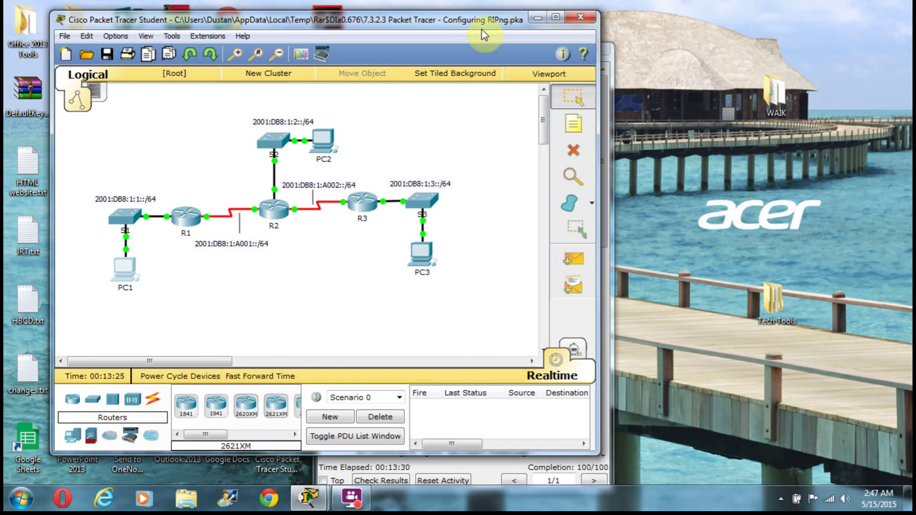
pyautogui.moveTo(477, 20); pyautogui.dragTo(752, 58)
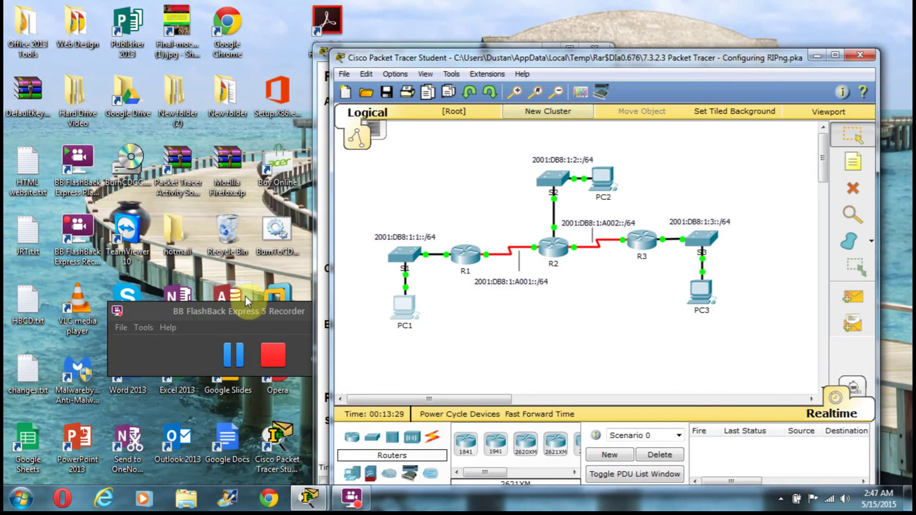
pyautogui.moveTo(221, 319); pyautogui.dragTo(151, 247)
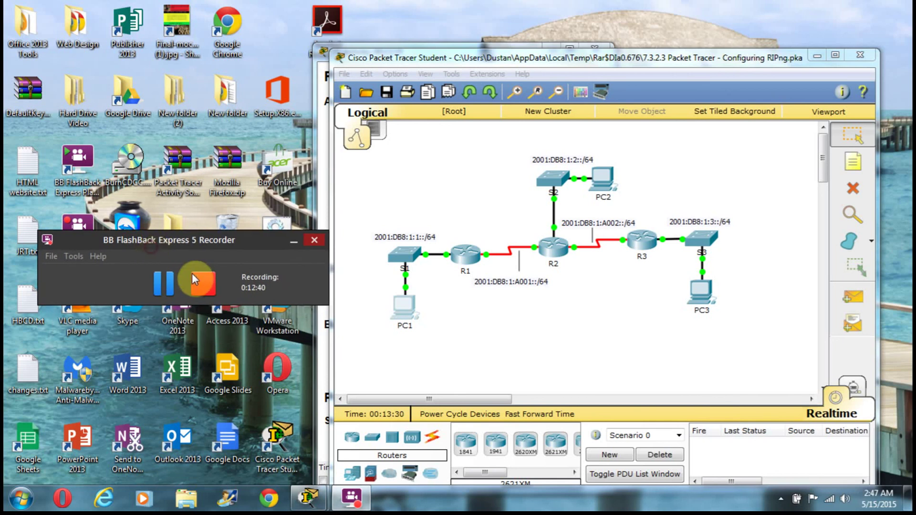